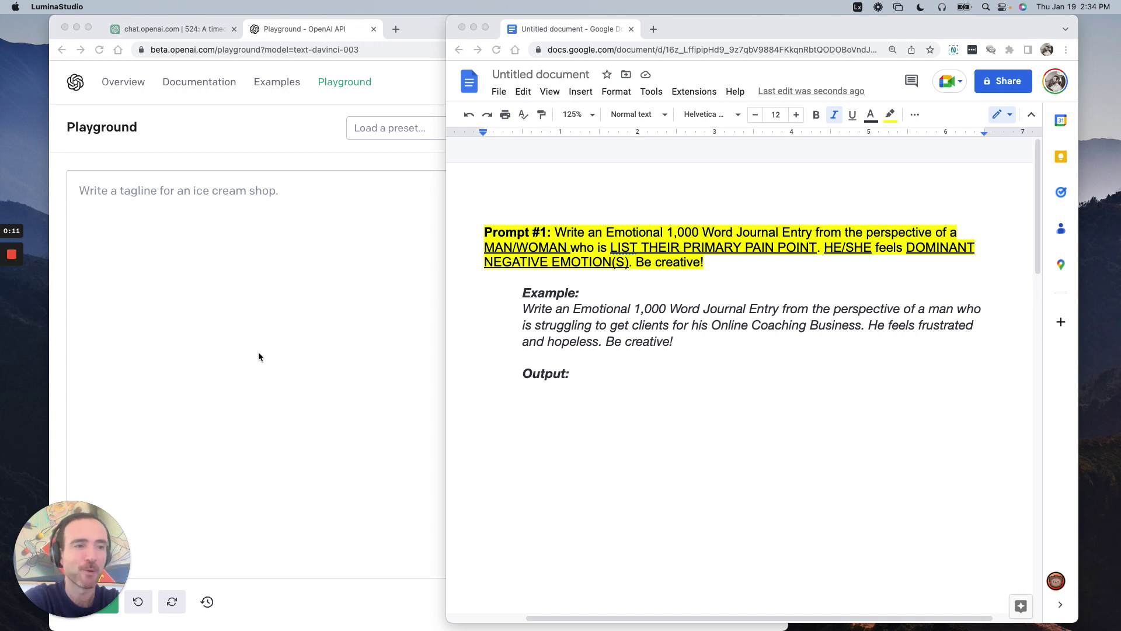
- Select the example journal-entry prompt paragraph in the Google Doc
left_click(666, 454)
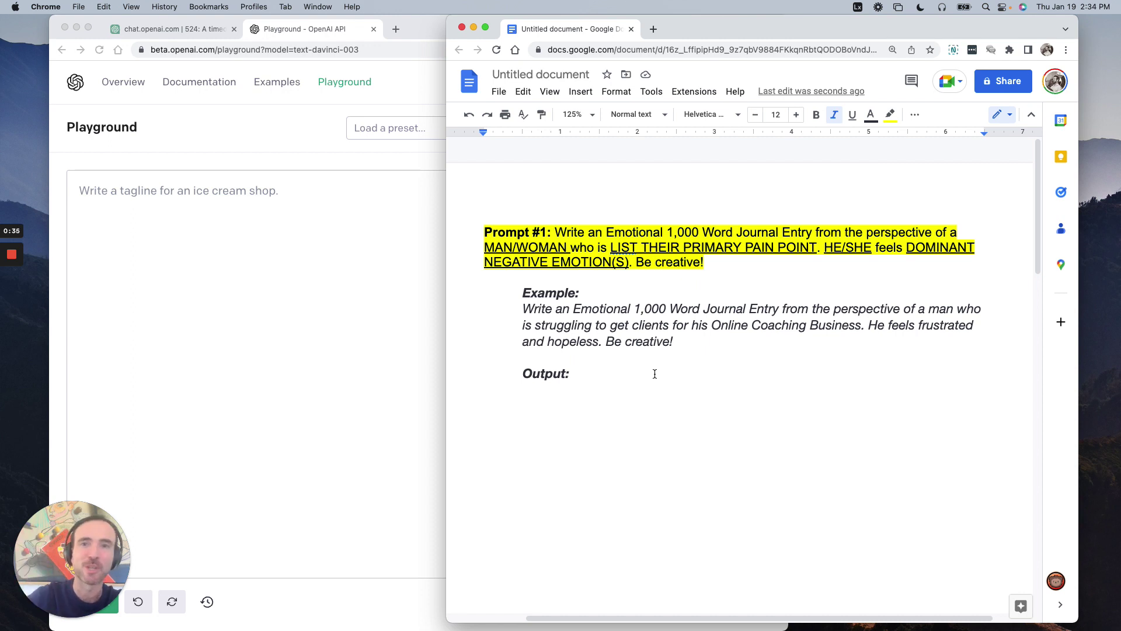
left_click(643, 301)
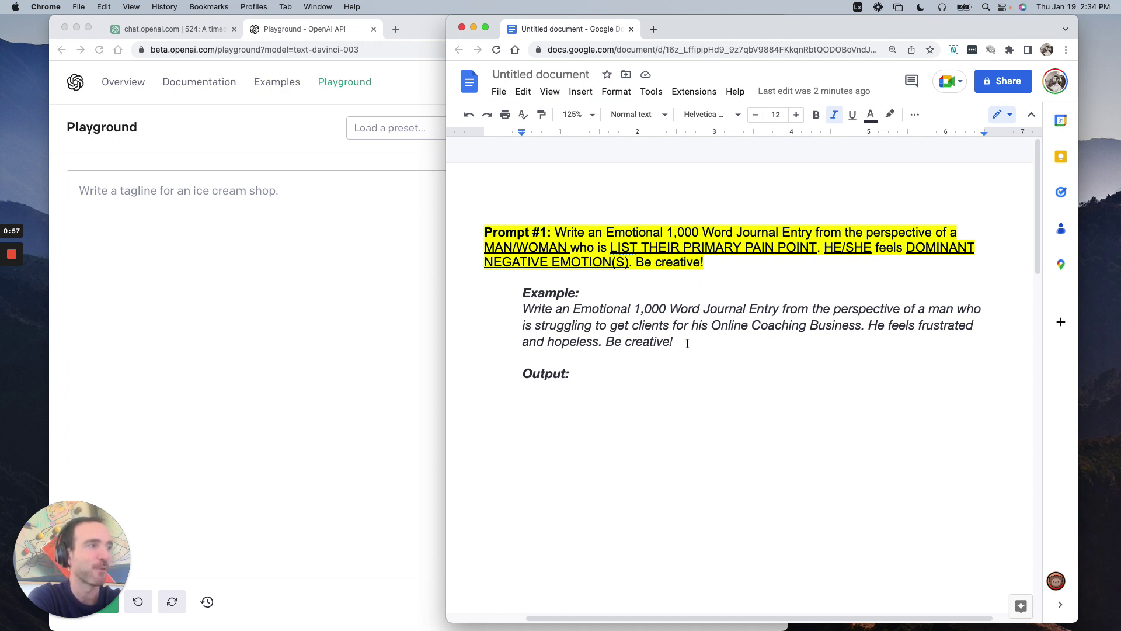
left_click_drag(680, 343, 521, 311)
key("super+c")
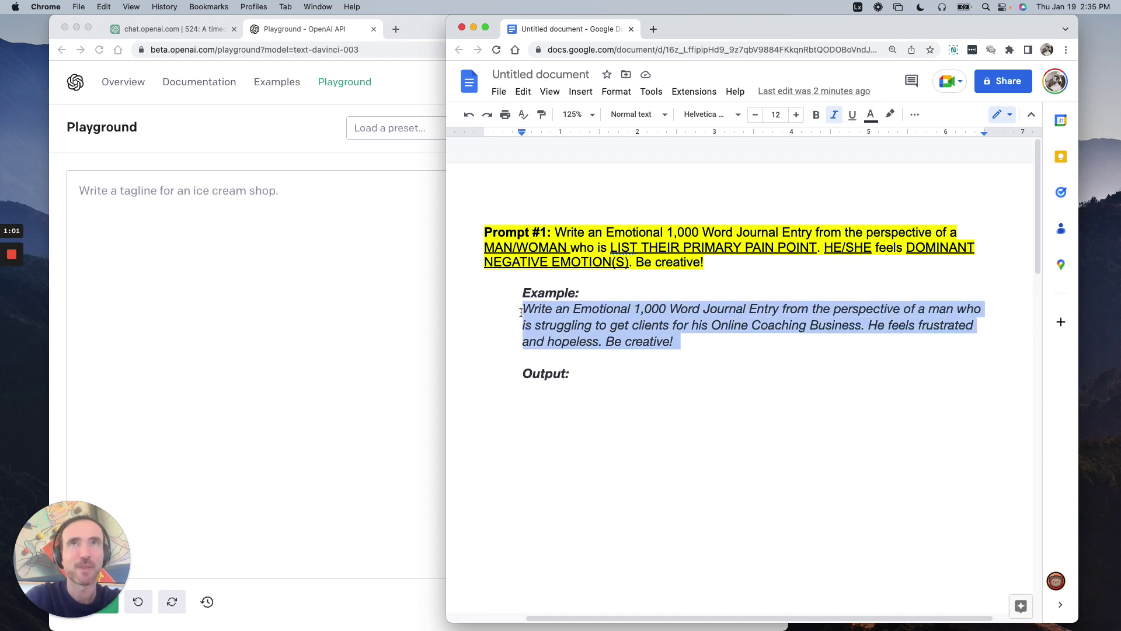
- Bring the Playground forward and check its temperature 0.9 and maximum length 2000
left_click(368, 325)
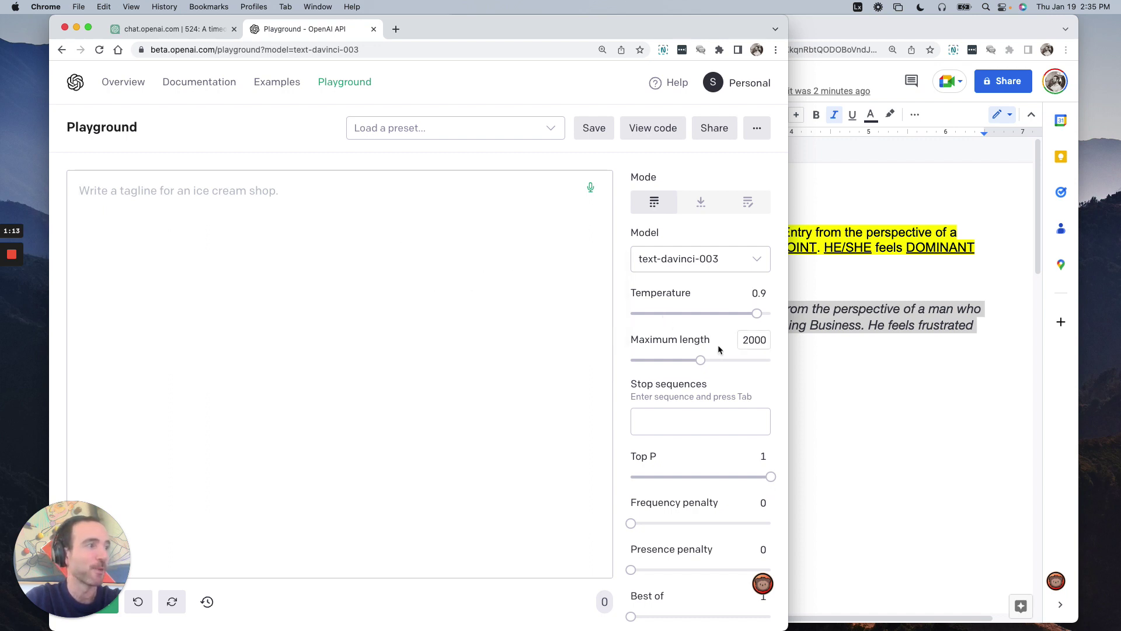
mouse_move(758, 347)
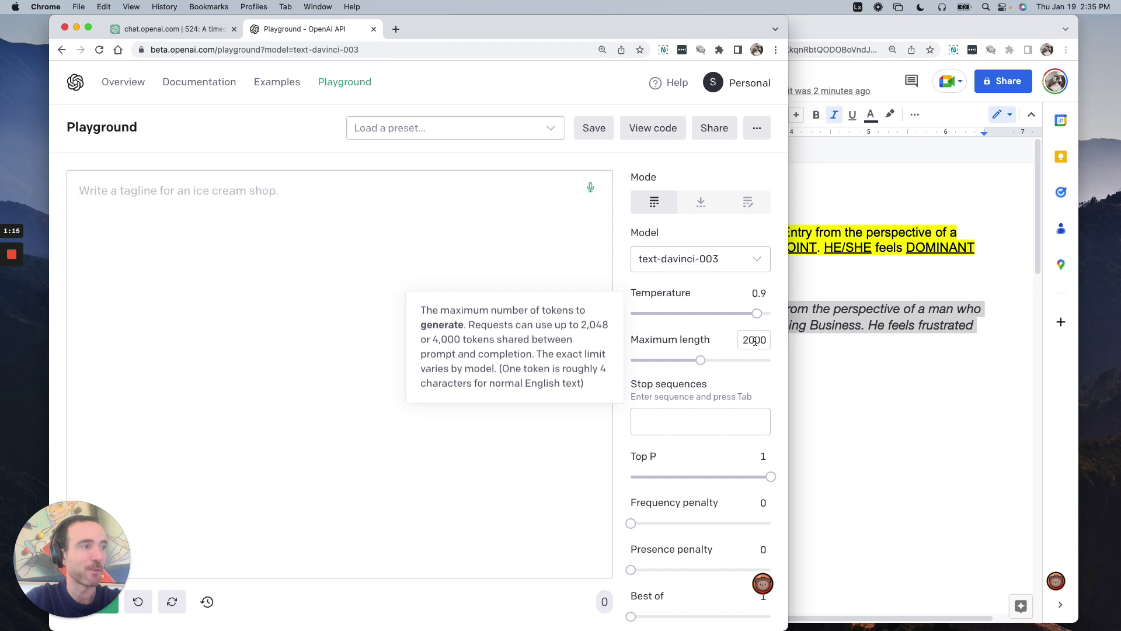
mouse_move(757, 299)
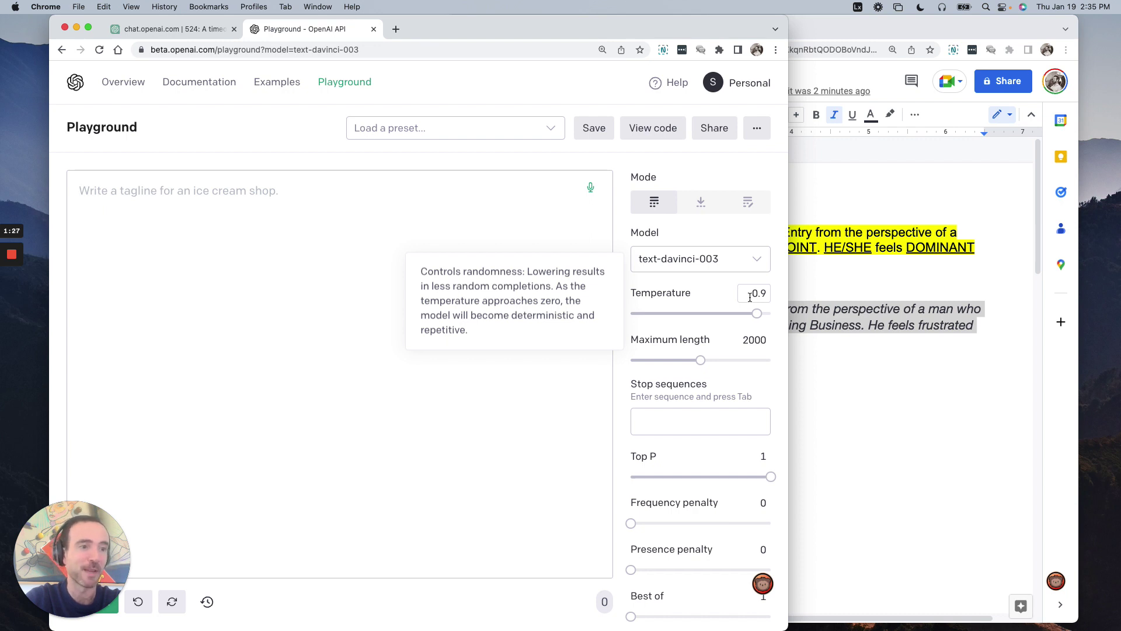
- Paste the example journal-entry prompt into the Playground and generate an emotional journal entry
left_click(425, 225)
key("super+v")
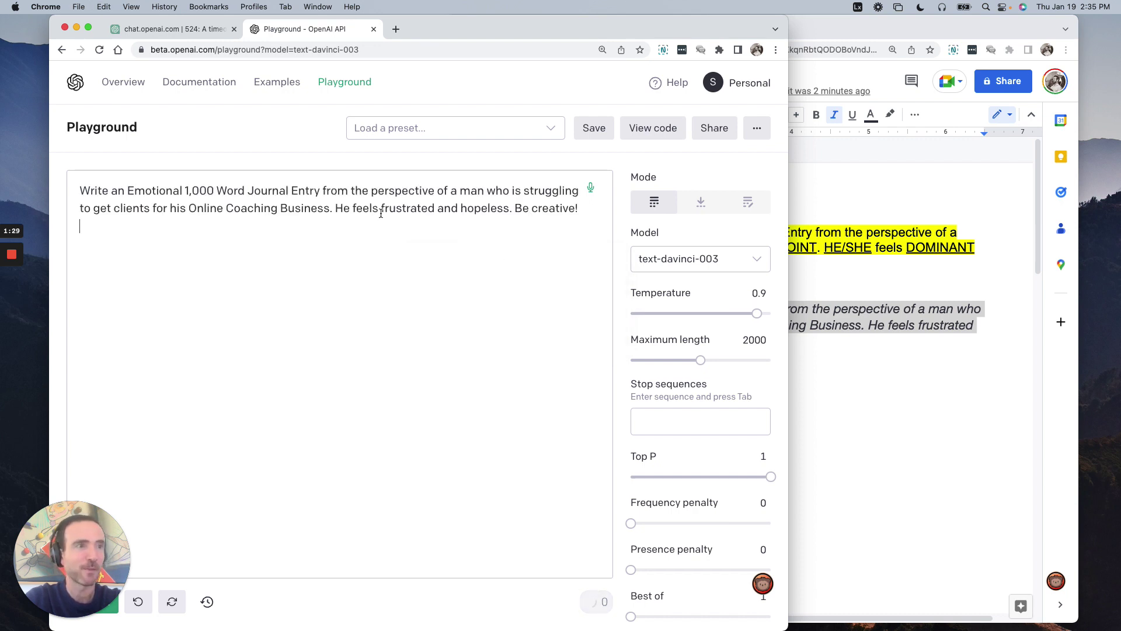
key("Return")
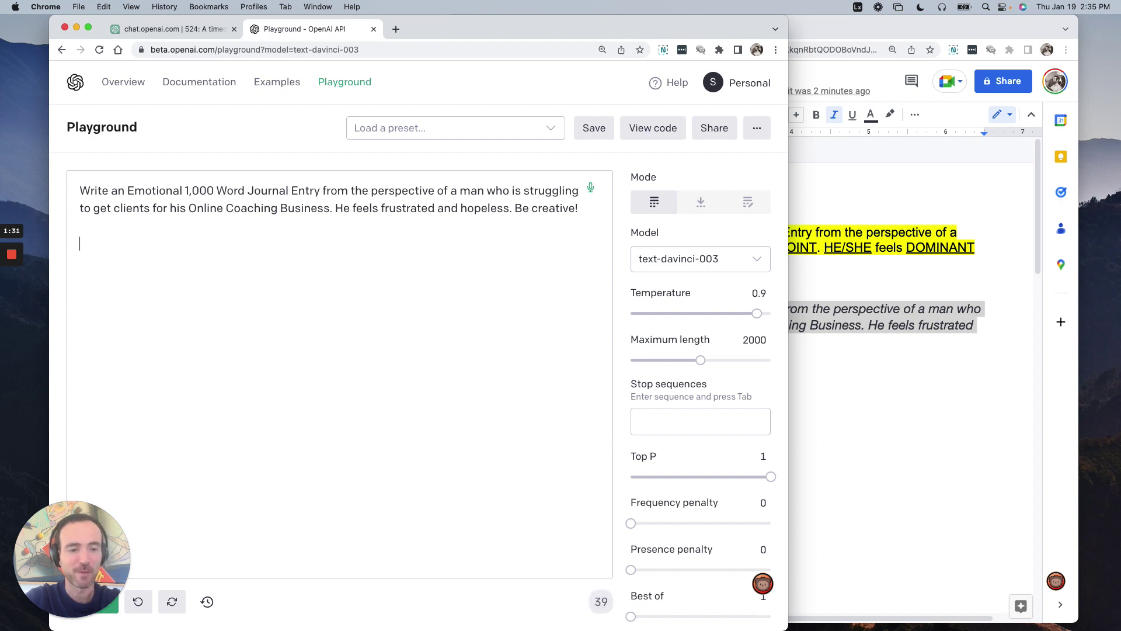
key("super+Return")
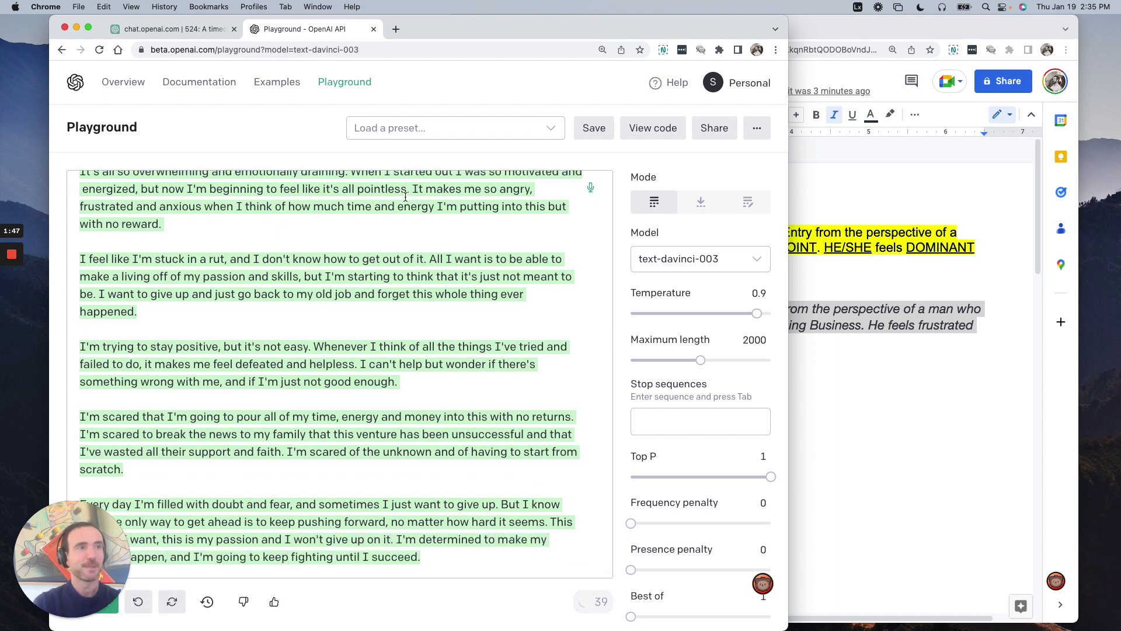
left_click_drag(531, 41, 626, 41)
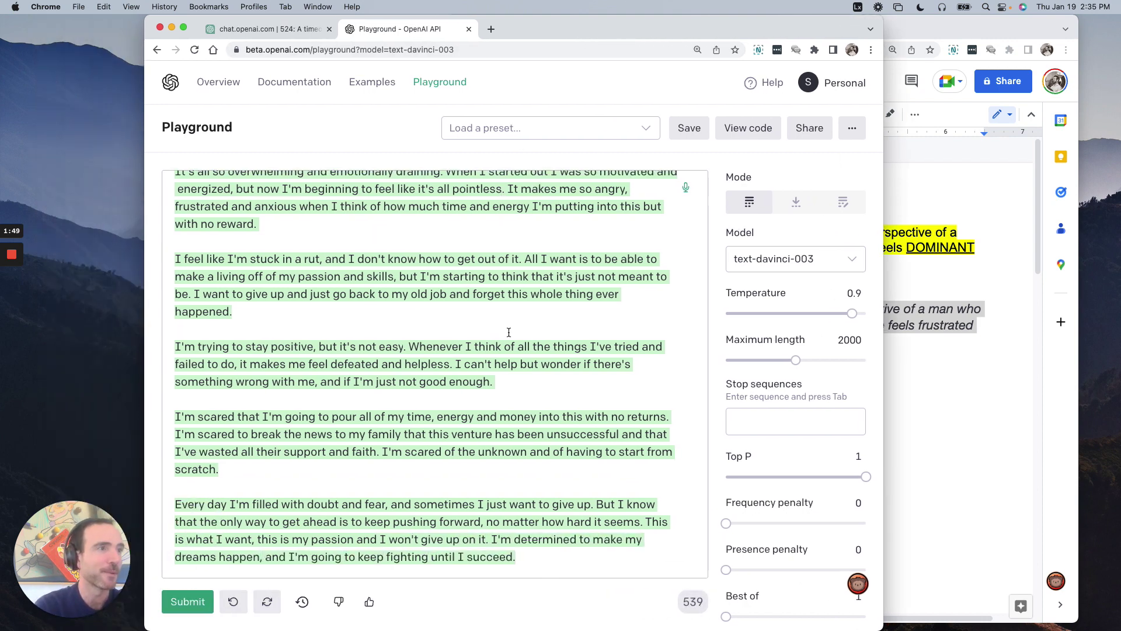
scroll(509, 331, "up", 5)
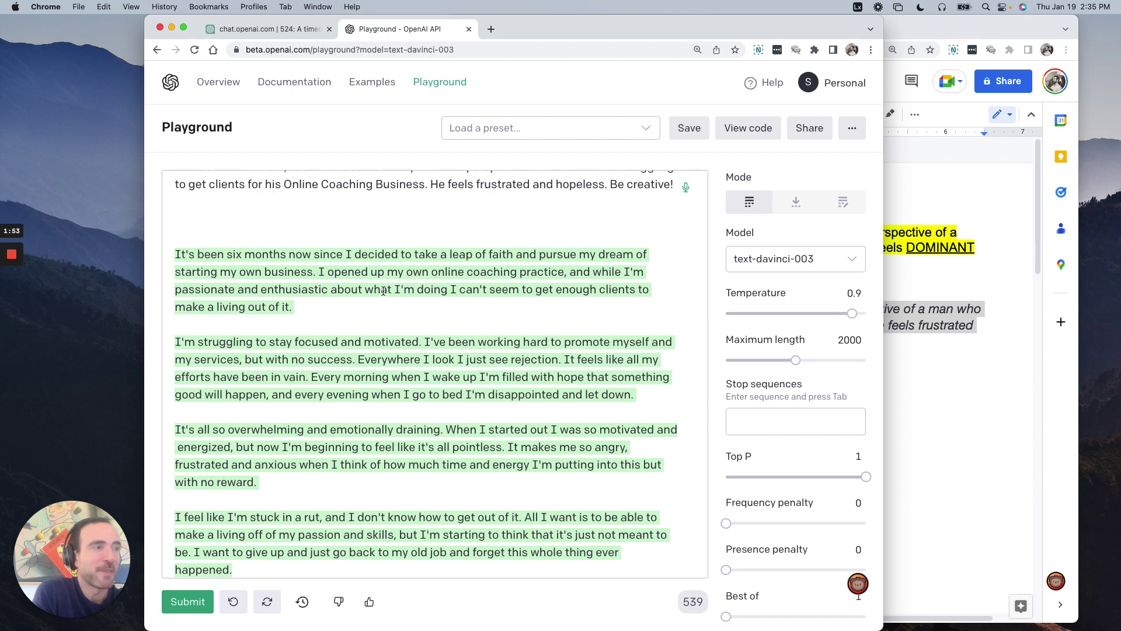
scroll(383, 290, "down", 2)
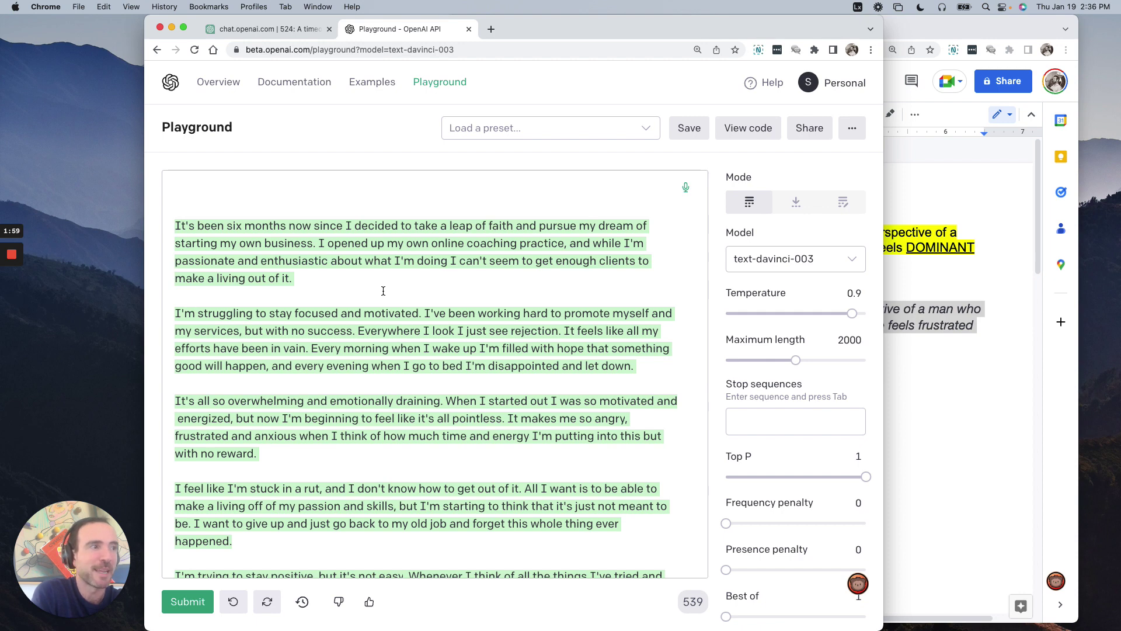
scroll(383, 290, "down", 4)
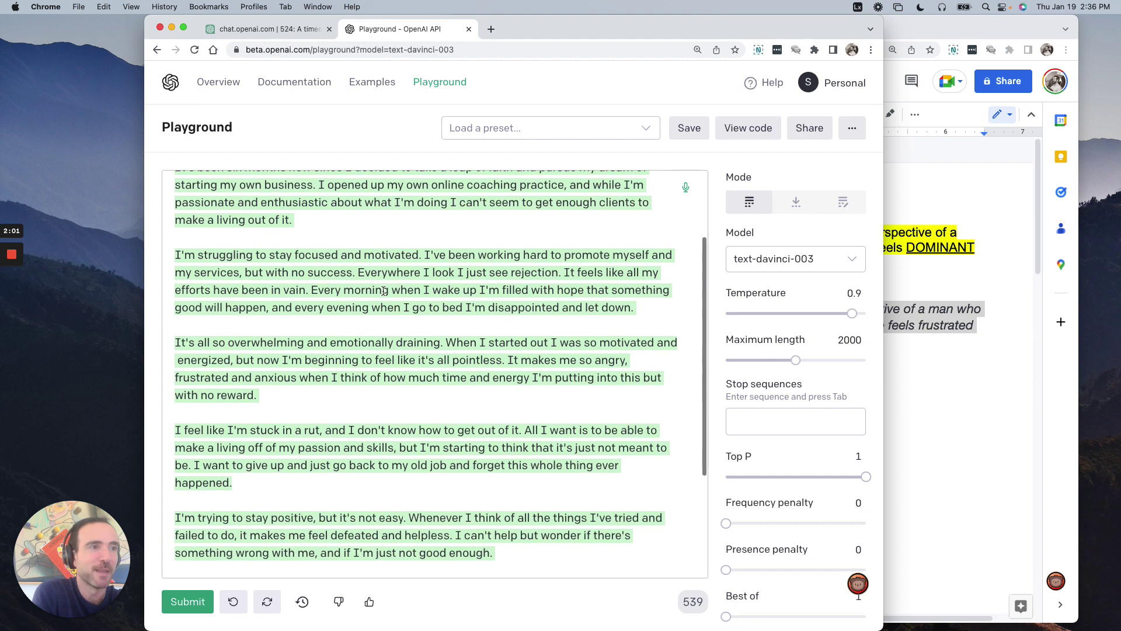
scroll(383, 290, "down", 1)
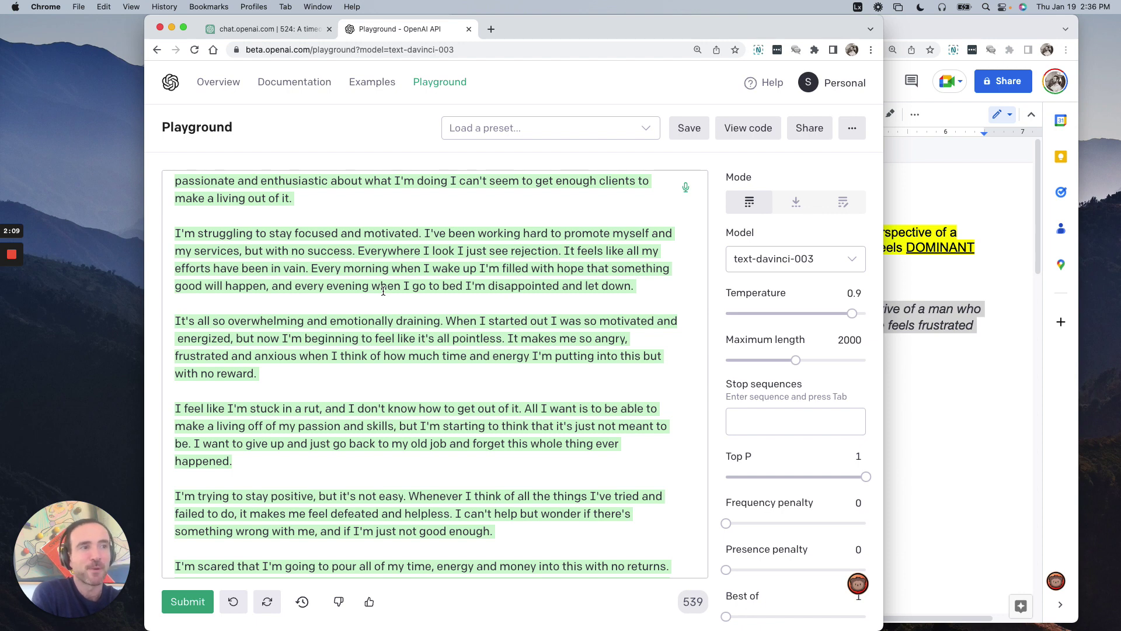
scroll(383, 291, "down", 1)
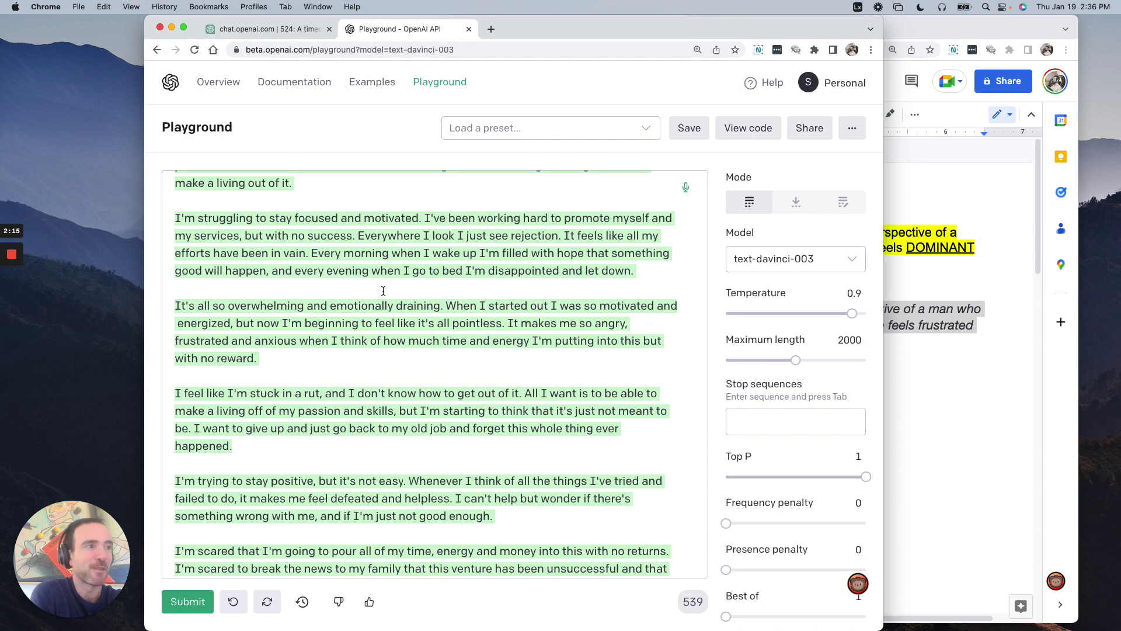
scroll(383, 291, "down", 3)
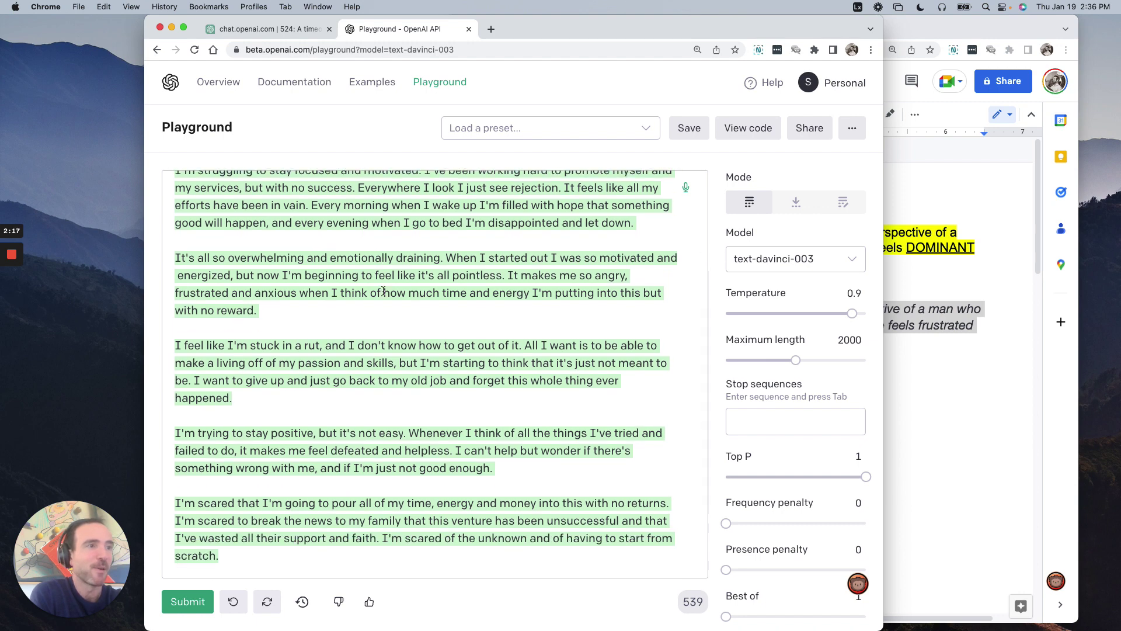
scroll(383, 290, "down", 1)
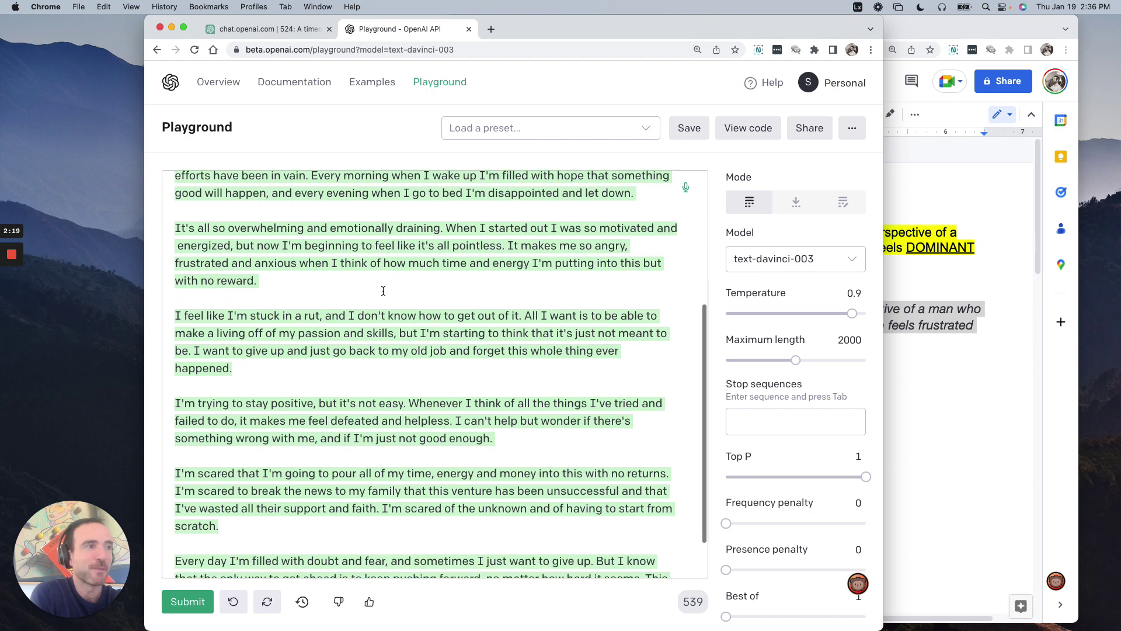
scroll(383, 290, "down", 1)
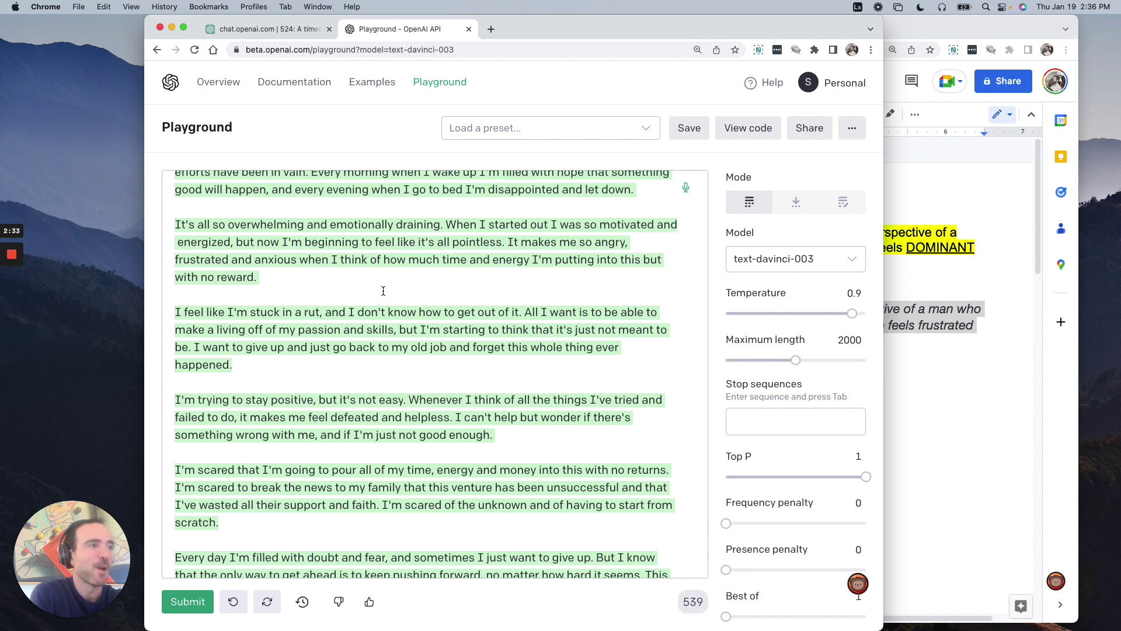
scroll(383, 291, "down", 2)
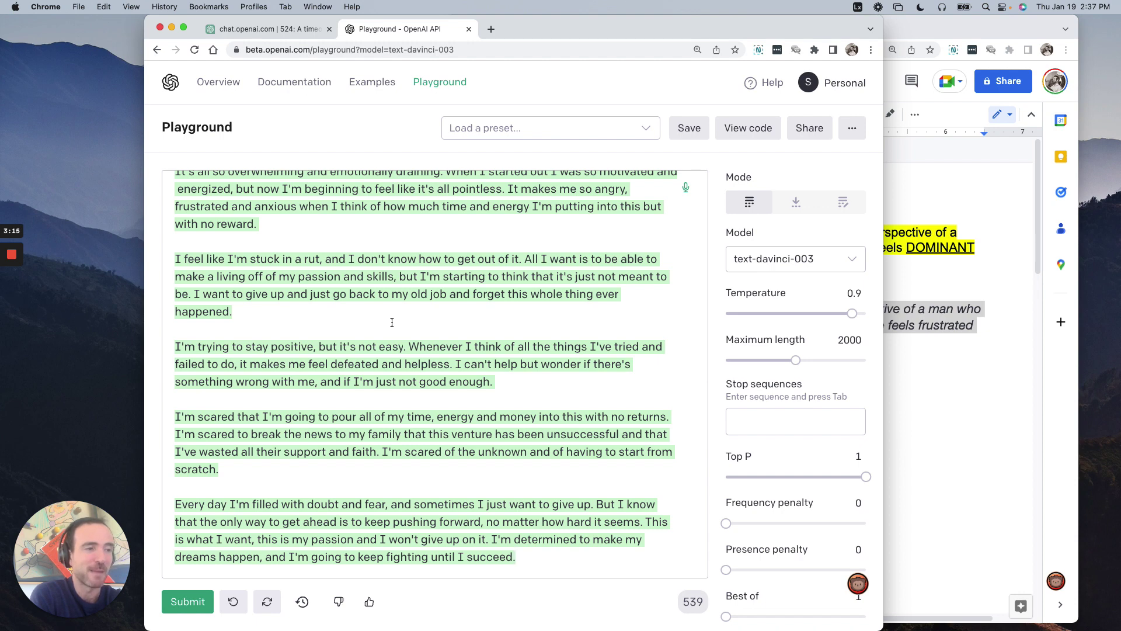
scroll(441, 417, "up", 10)
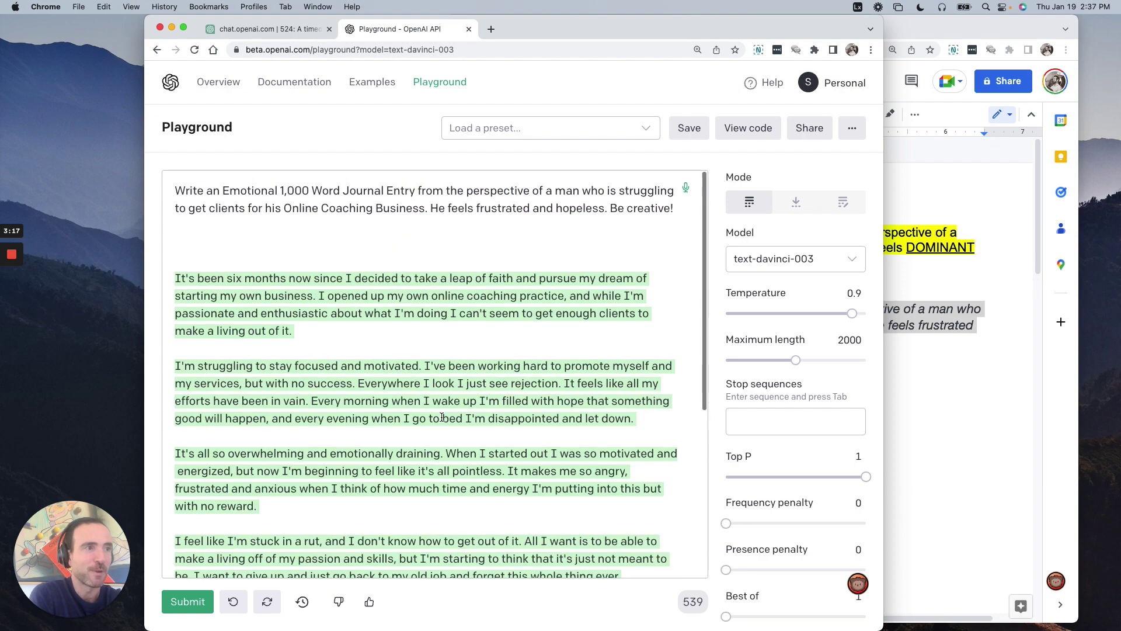
scroll(441, 417, "down", 10)
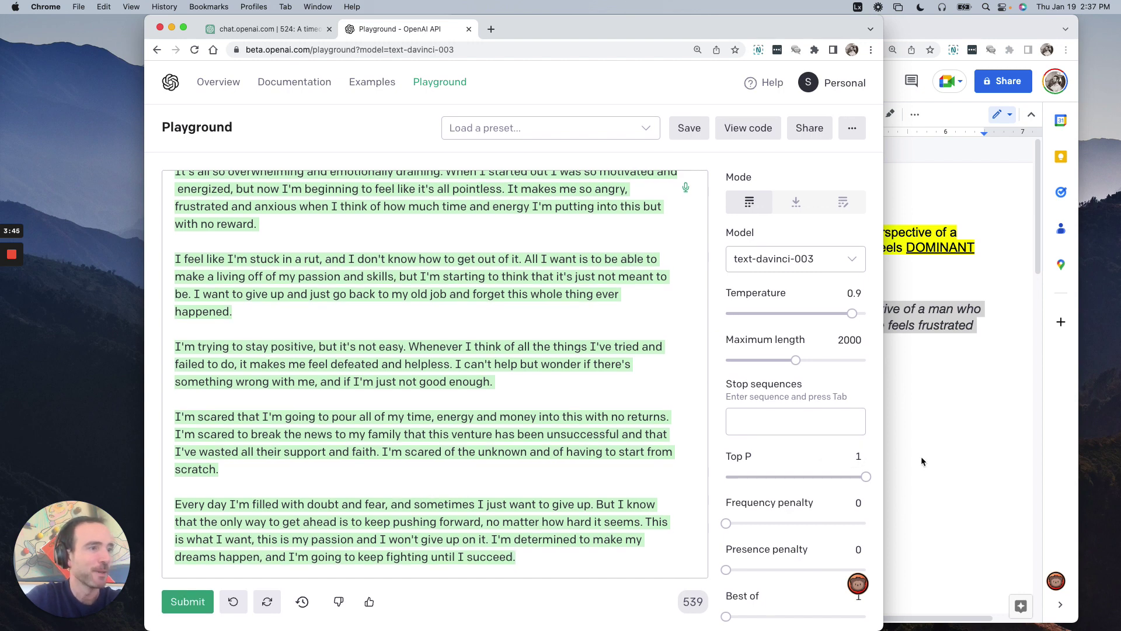
- Paste the generated journal entry on the line under Prompt #1's Output in the Google Doc
key("super+a")
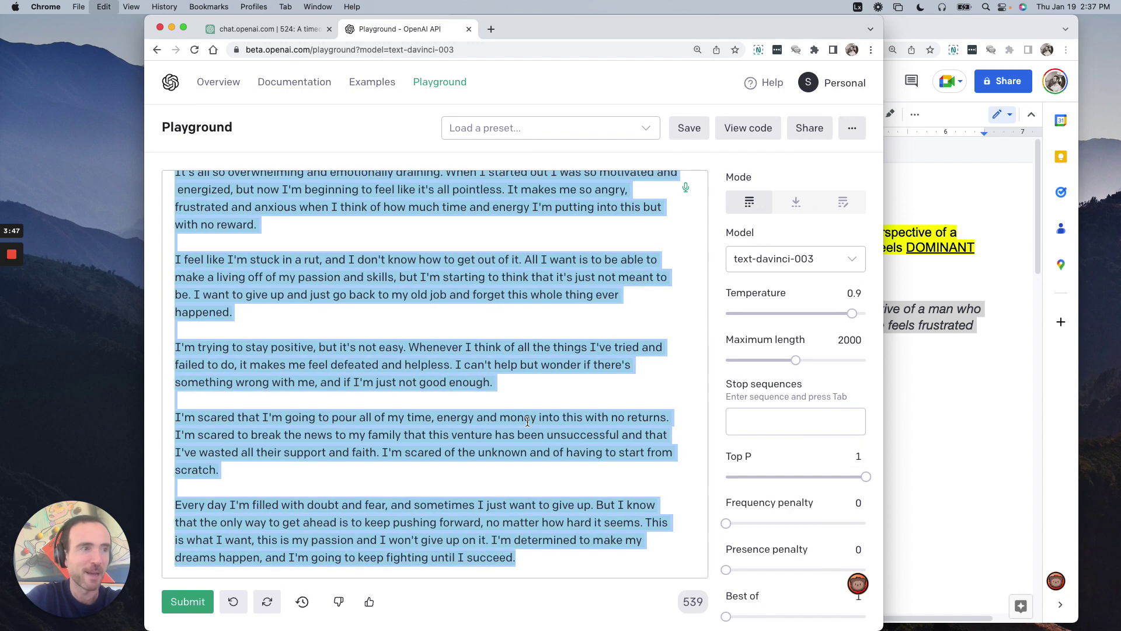
left_click(956, 458)
left_click(804, 428)
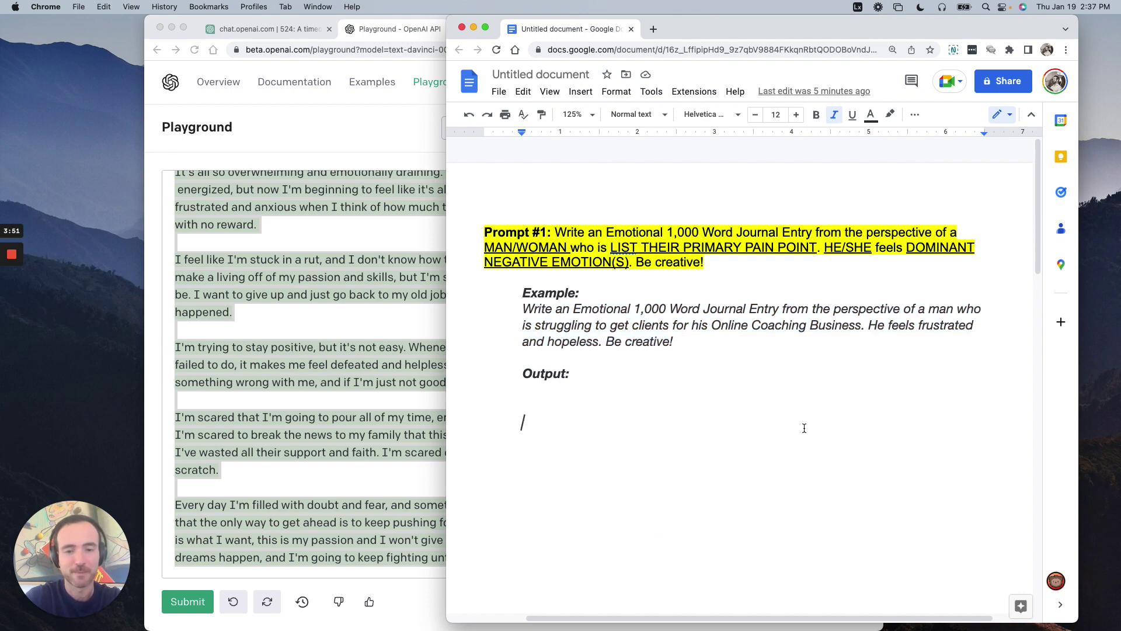
key("super+v")
- Select the Prompt#2 instruction text further down the doc
scroll(782, 362, "down", 3)
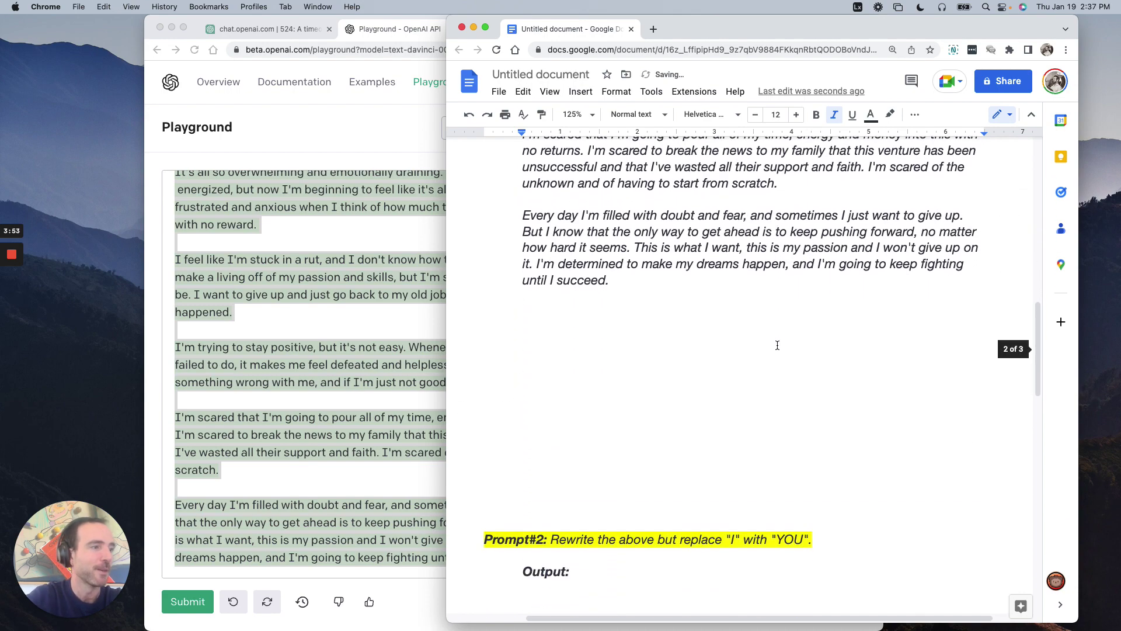
scroll(777, 345, "down", 1)
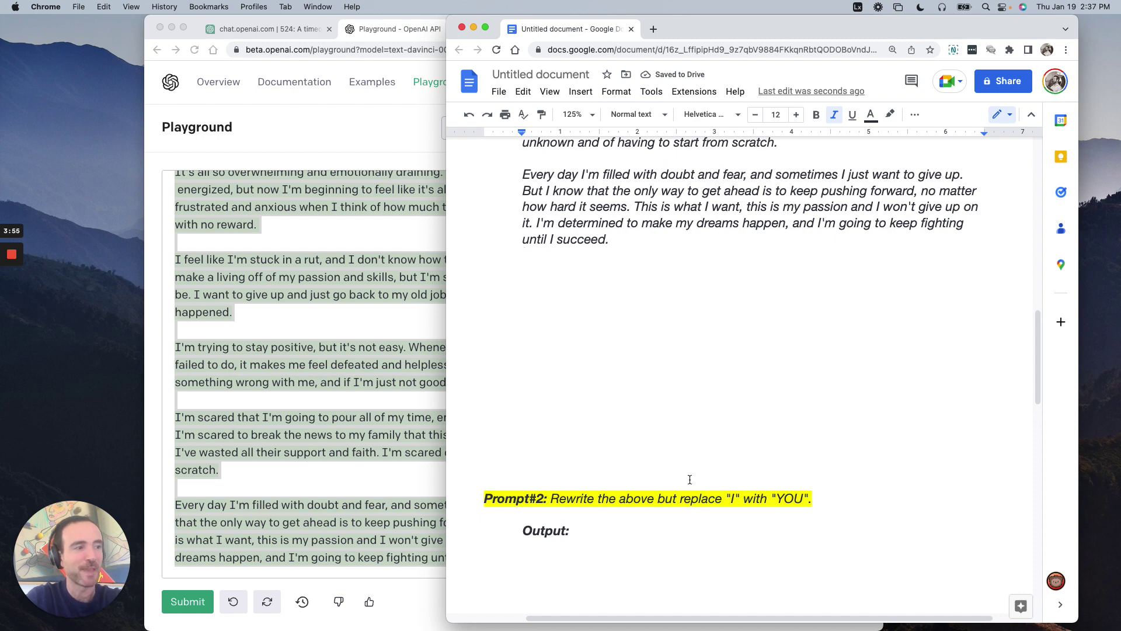
left_click_drag(814, 498, 553, 501)
key("super+c")
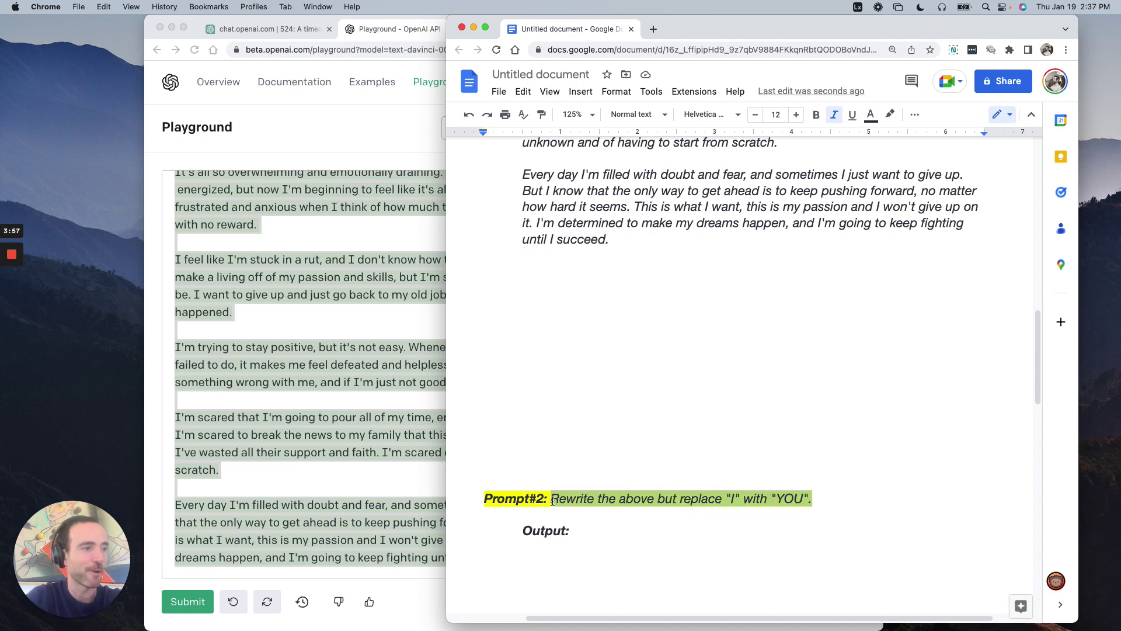
- Paste the rewrite-with-YOU request on a new line below the journal entry in Playground
left_click(325, 439)
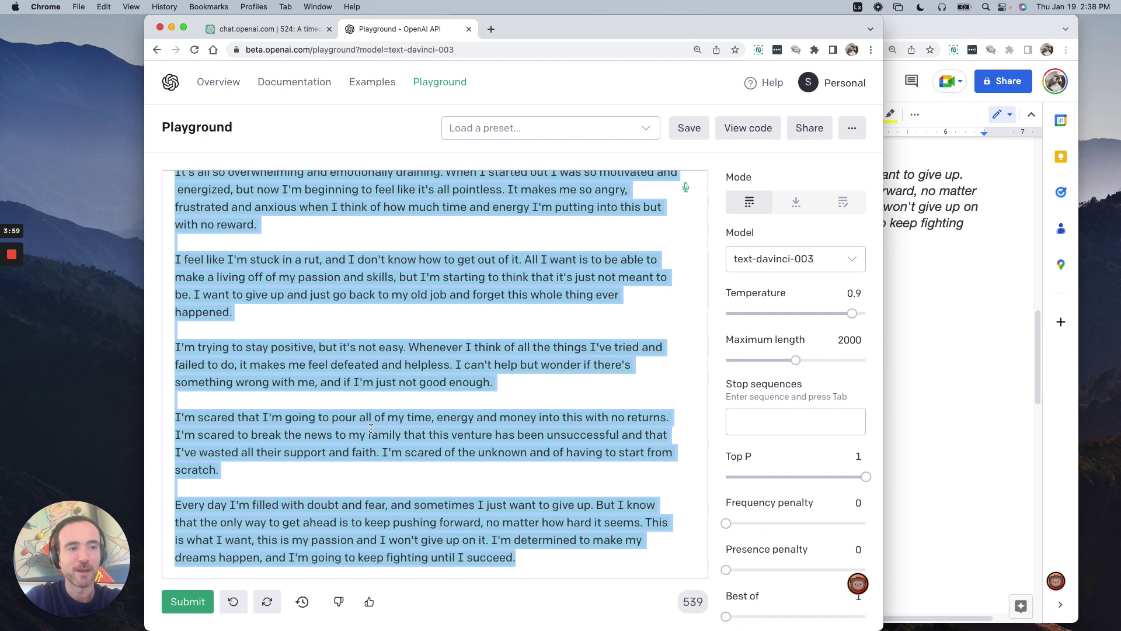
scroll(371, 428, "down", 1)
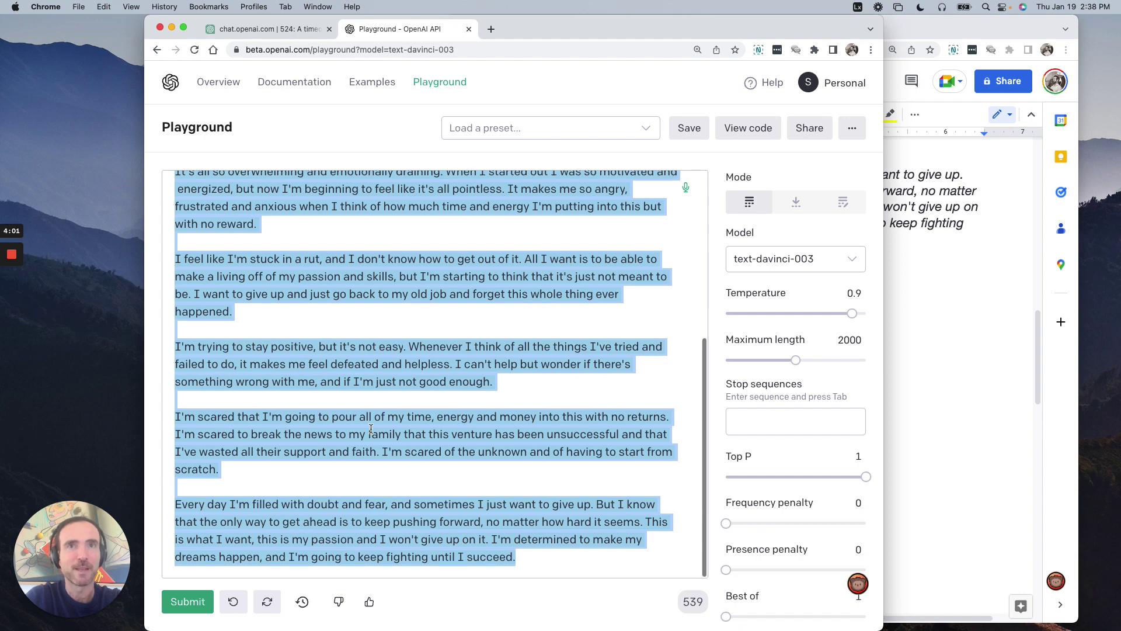
left_click(494, 566)
key("super+Return")
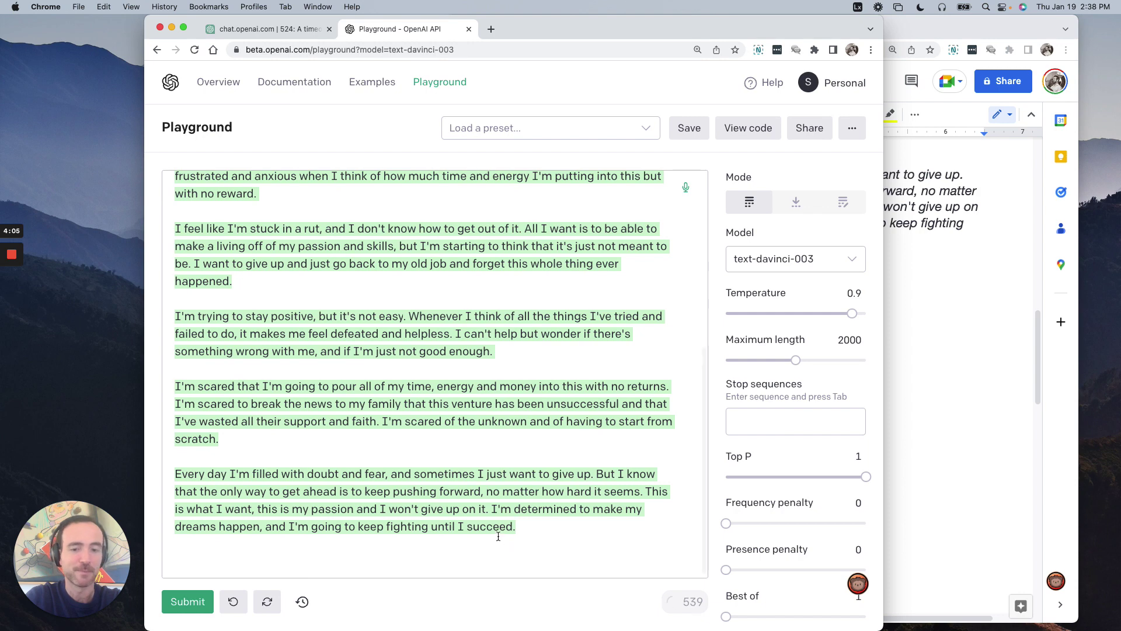
key("super+v")
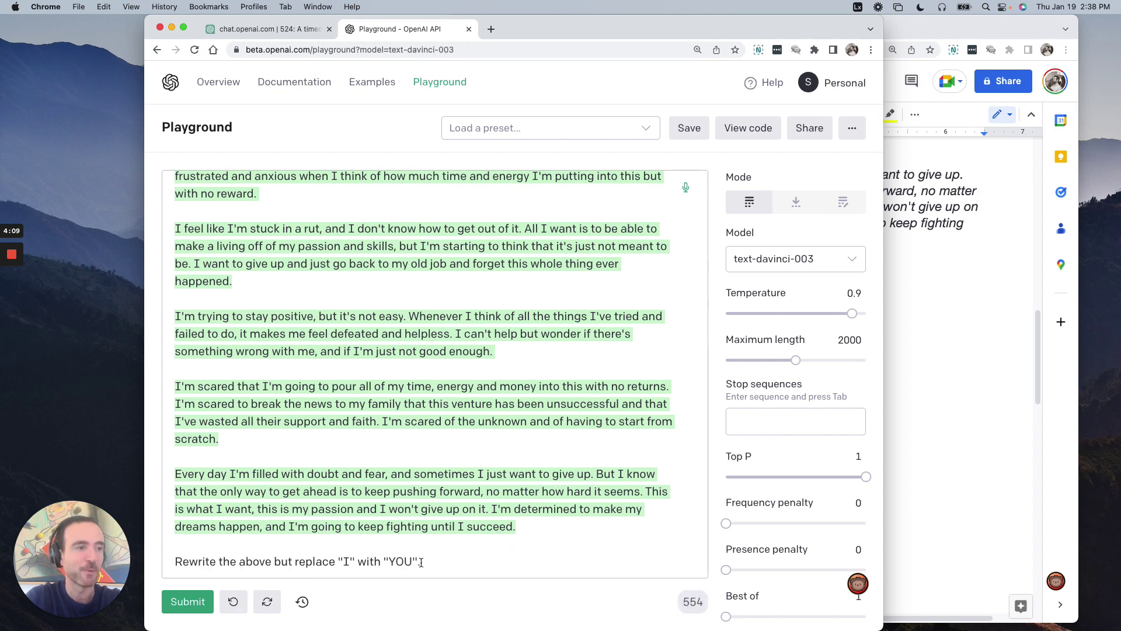
- Delete the original journal-writing instruction at the top and submit the prompt
scroll(419, 552, "up", 6)
left_click_drag(204, 257, 133, 185)
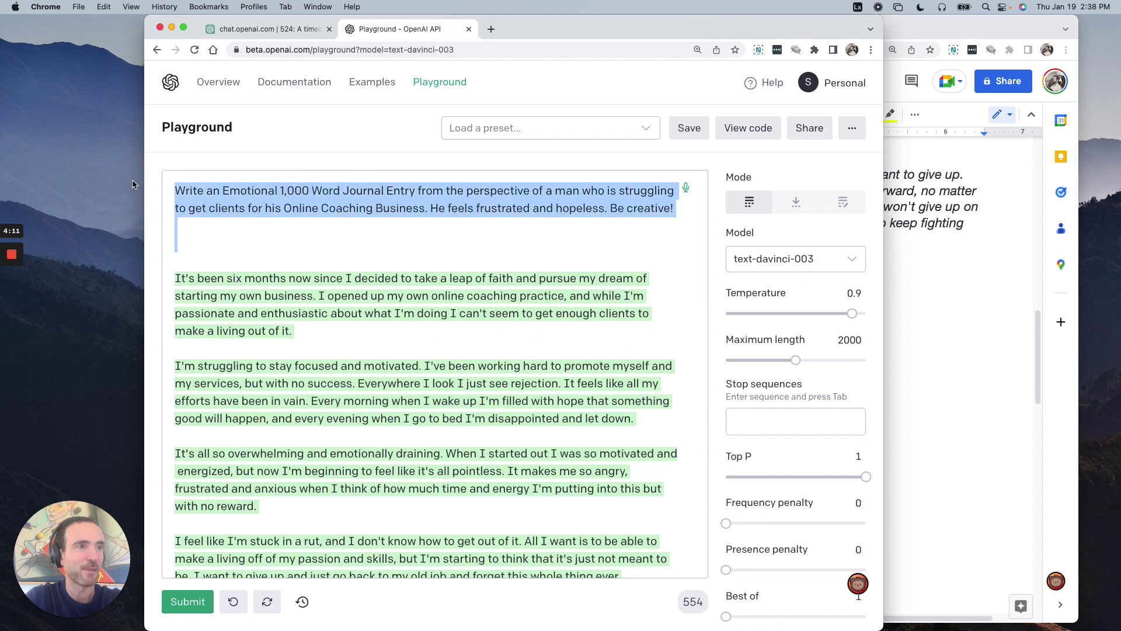
key("BackSpace")
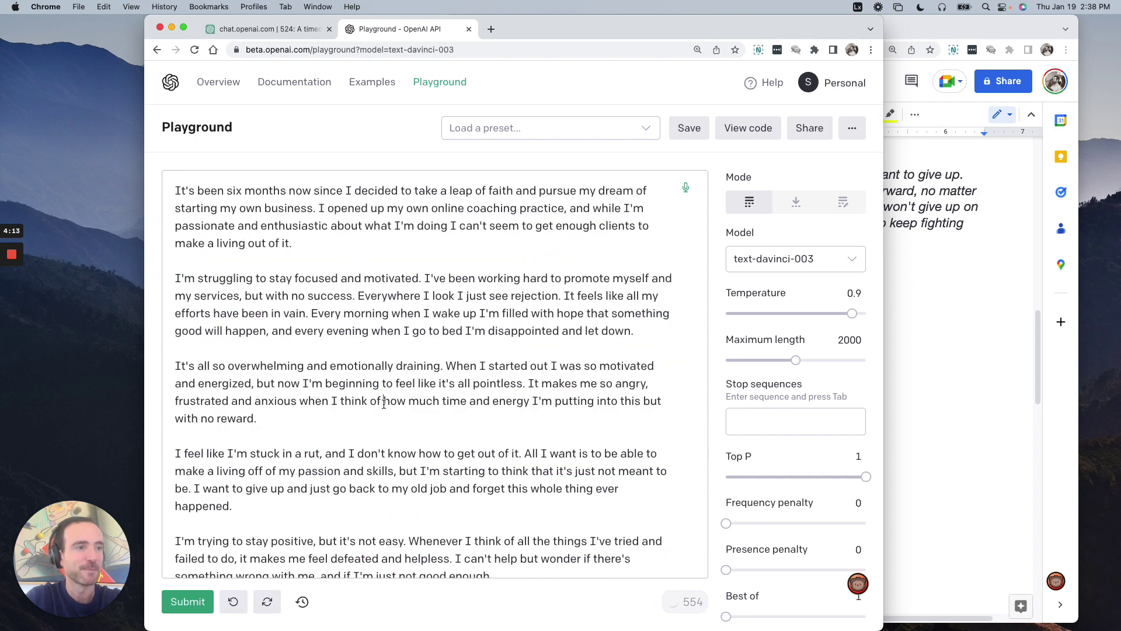
scroll(384, 403, "down", 5)
left_click(461, 549)
key("Return")
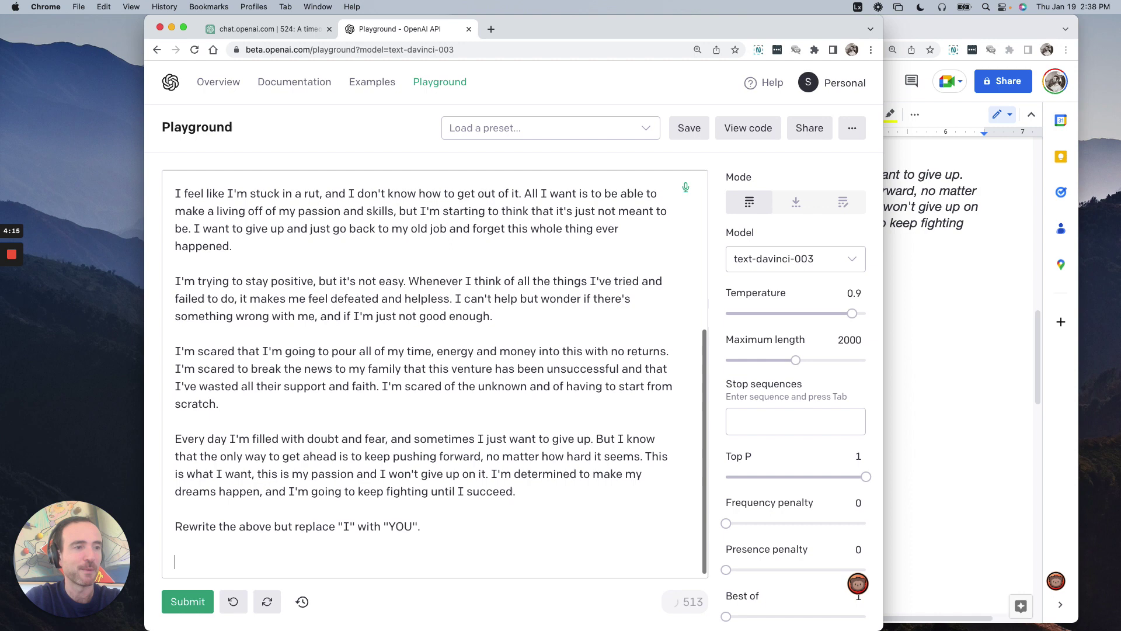
key("super+Return")
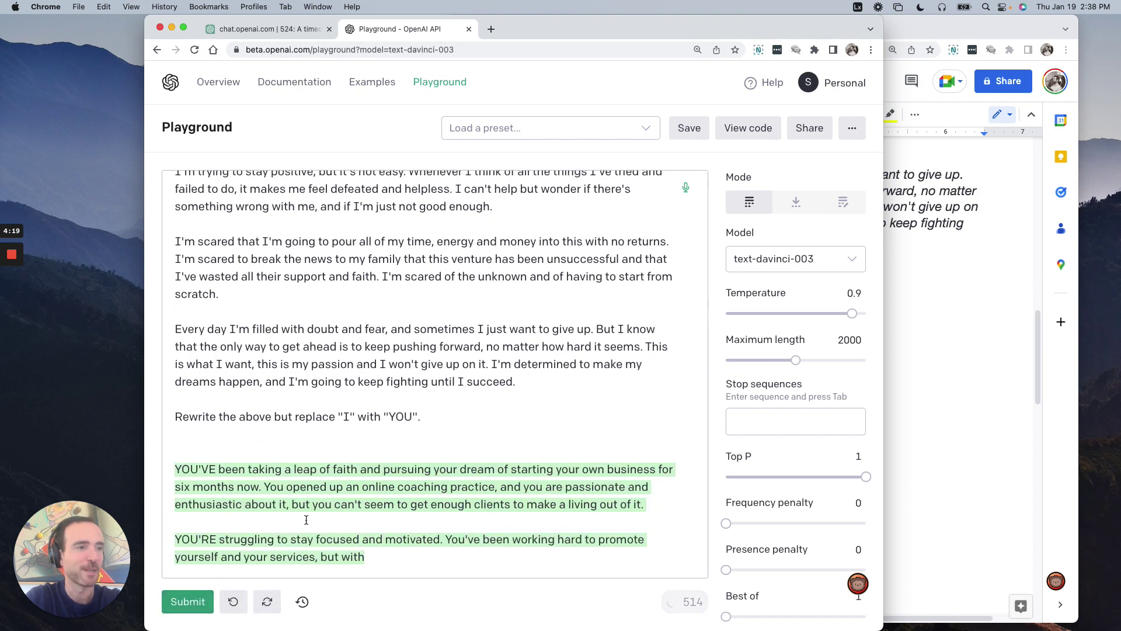
- Change the quoted "YOU" to lowercase "you" and delete the unwanted completion
left_click(412, 416)
key("BackSpace")
key("BackSpace")
type("o")
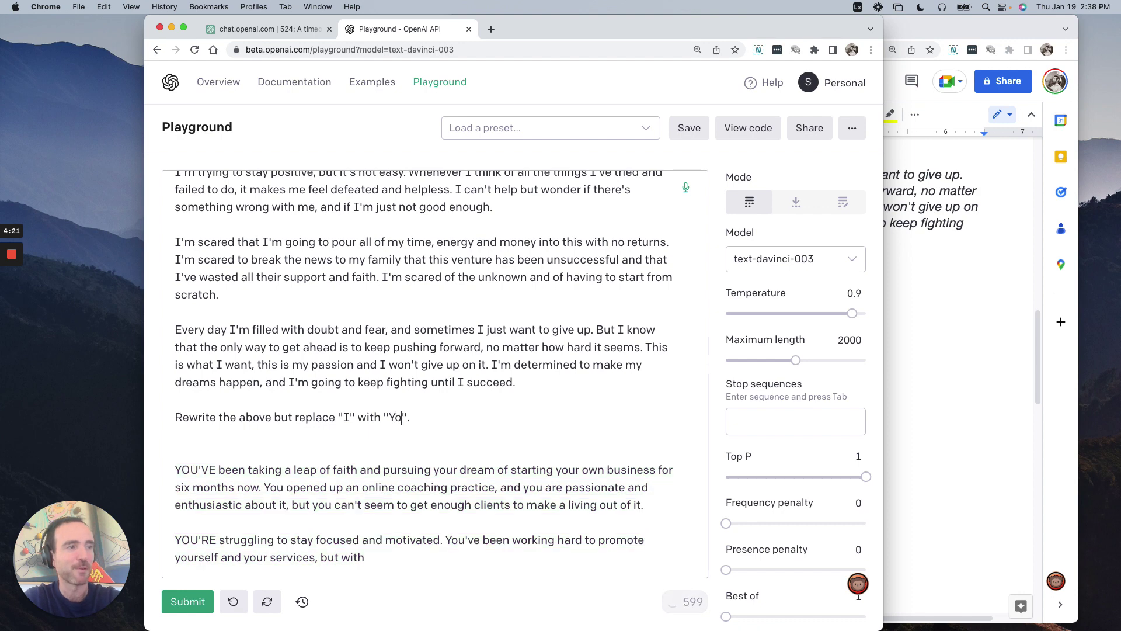
key("BackSpace")
key("BackSpace")
type("you")
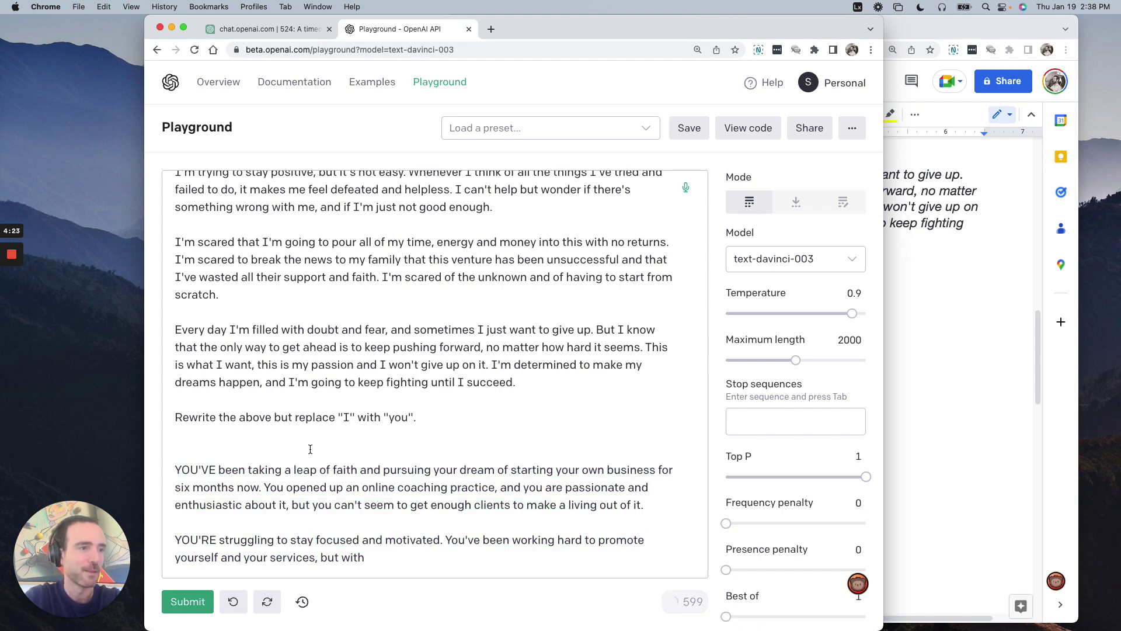
left_click_drag(310, 448, 446, 586)
key("BackSpace")
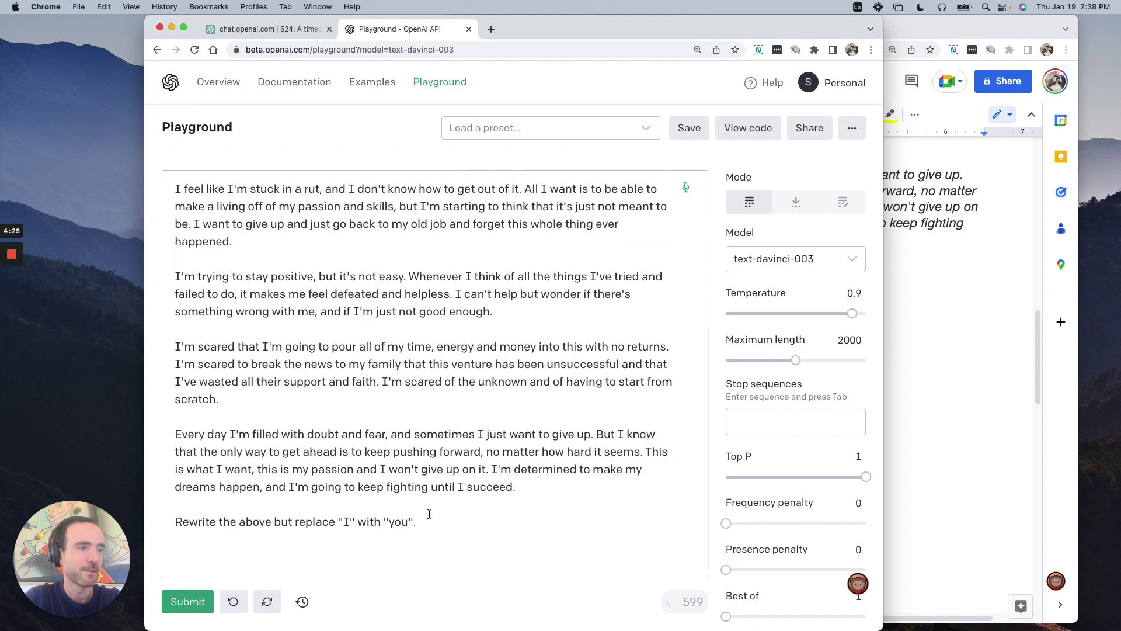
- Generate the second-person rewrite of the journal entry and copy the whole completion
key("super+Return")
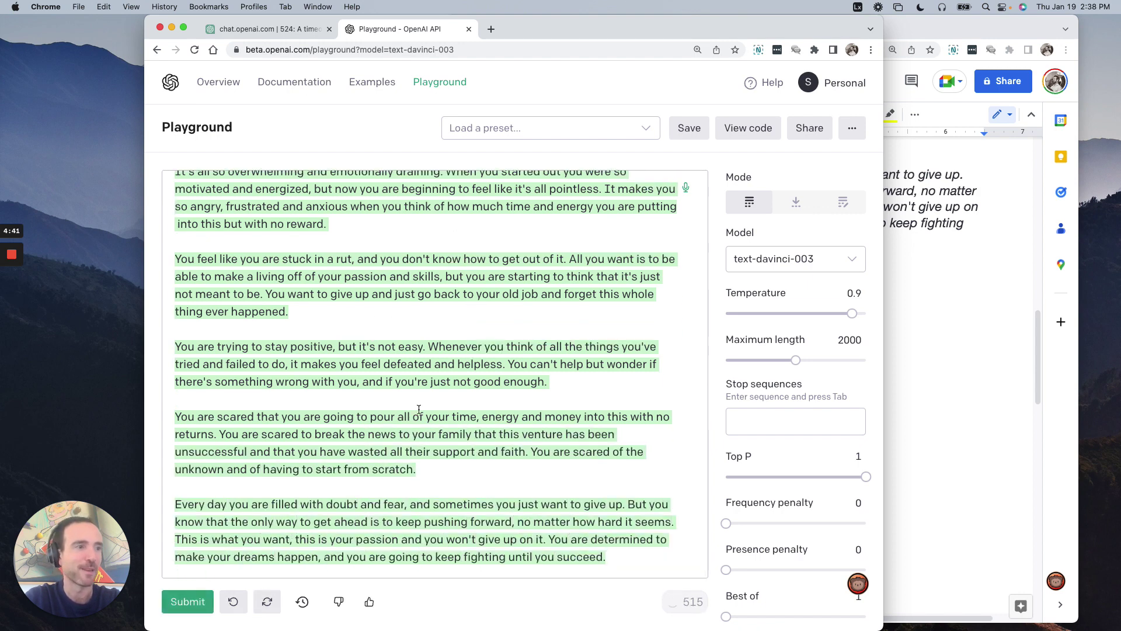
scroll(418, 409, "up", 10)
scroll(418, 409, "down", 10)
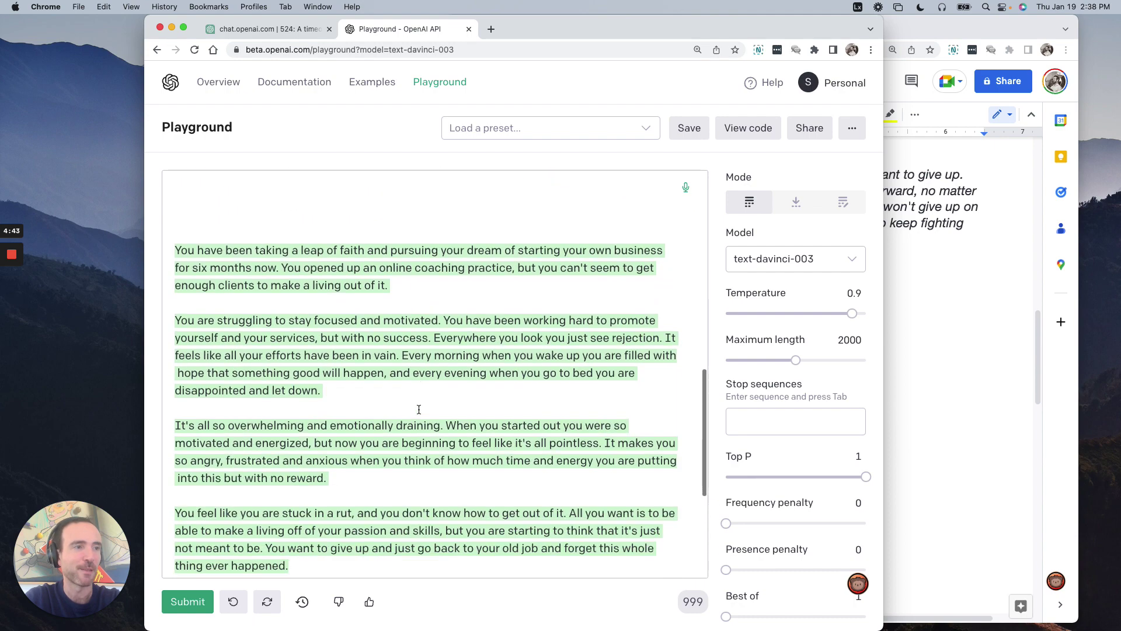
scroll(419, 409, "up", 5)
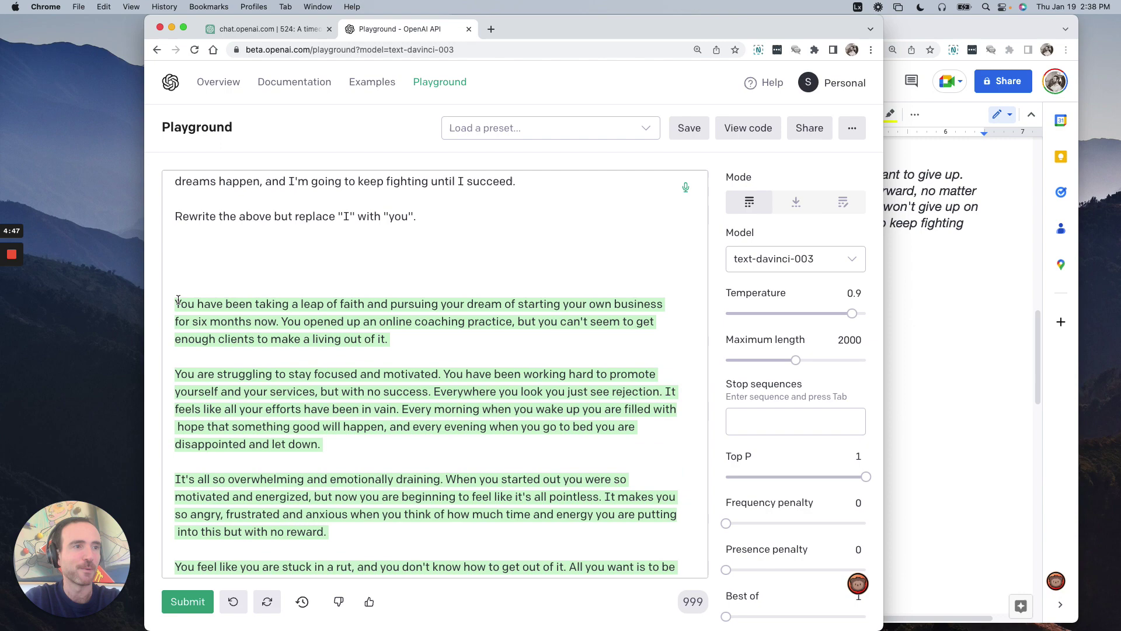
left_click_drag(175, 300, 607, 575)
key("cmd+c")
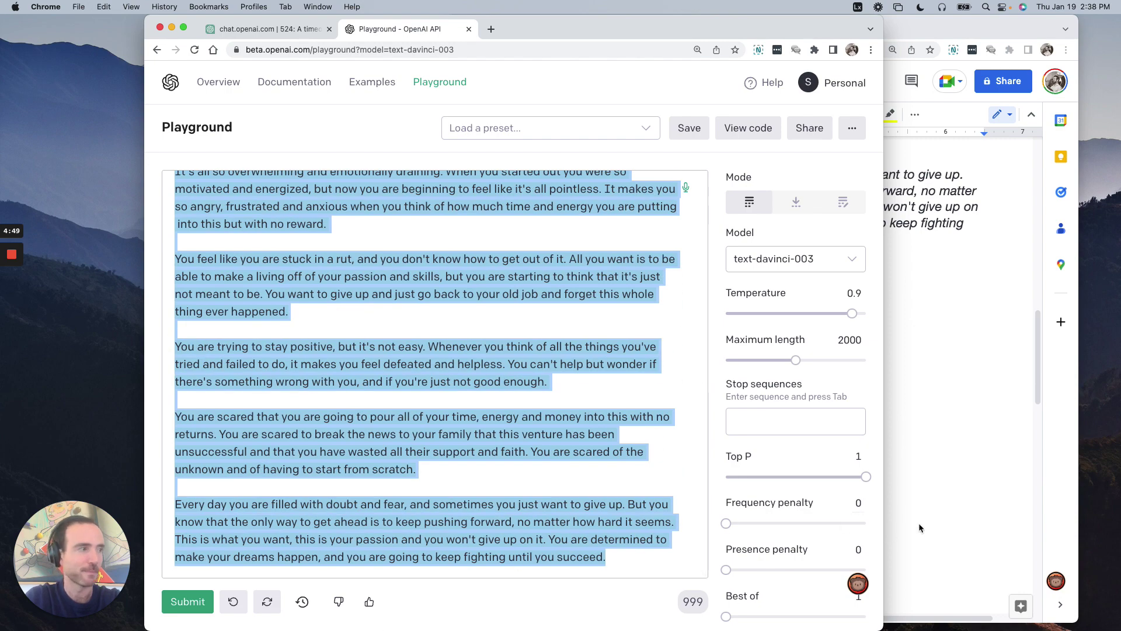
- Return to the Google Doc and place the caret on Prompt#2's empty Output line
key("cmd+grave")
scroll(620, 420, "down", 3)
left_click(620, 420)
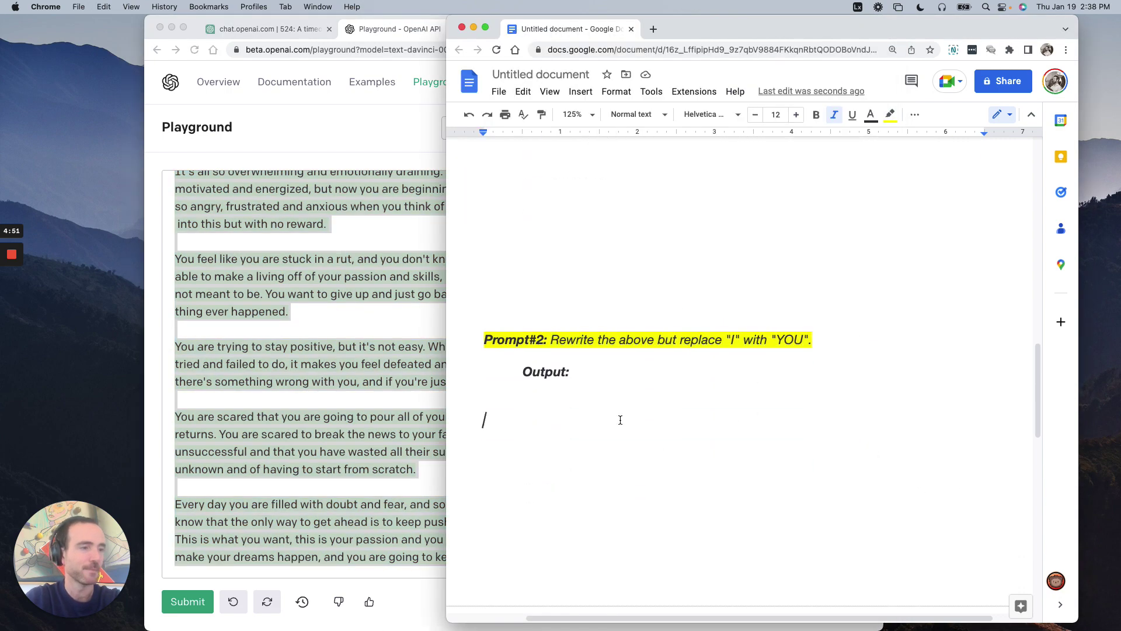
- Paste the rewrite under Prompt#2's Output and set its highlight colour to None
key("cmd+v")
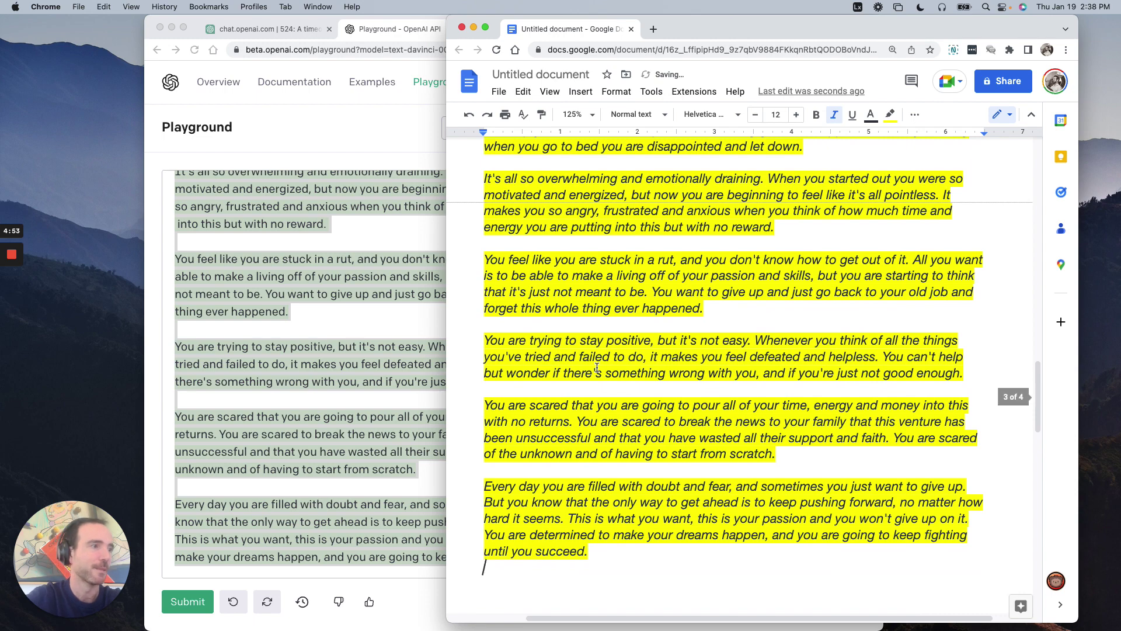
key("shift+Up")
key("shift+Up")
key("shift+Up")
key("shift+Up")
key("shift+Up")
key("shift+Up")
key("shift+Up")
key("shift+Up")
key("shift+Up")
key("shift+Up")
key("shift+Up")
key("shift+Up")
key("shift+Up")
key("shift+Up")
key("shift+Up")
key("shift+Up")
key("shift+Up")
key("shift+Up")
key("shift+Up")
key("shift+Up")
key("shift+Up")
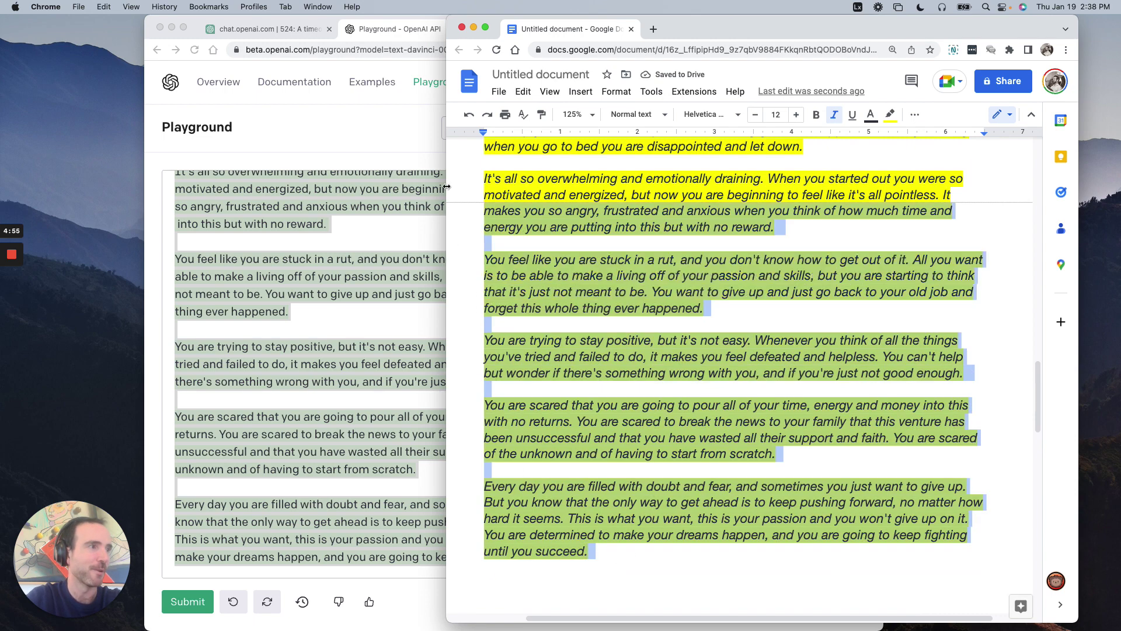
left_click(483, 270, "shift")
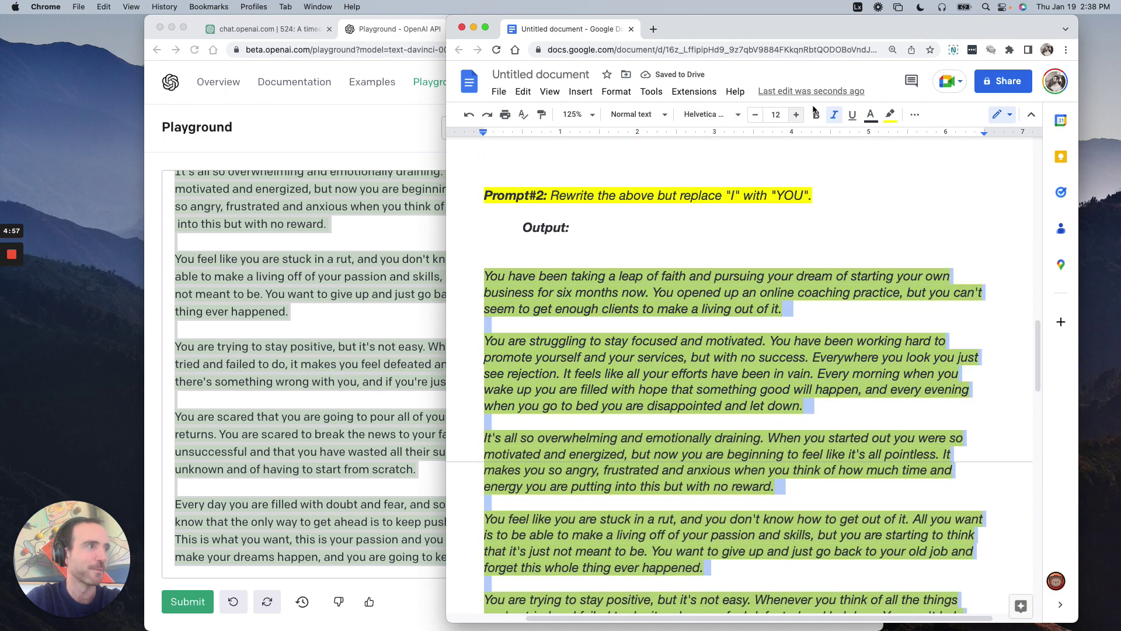
left_click(890, 114)
left_click(912, 140)
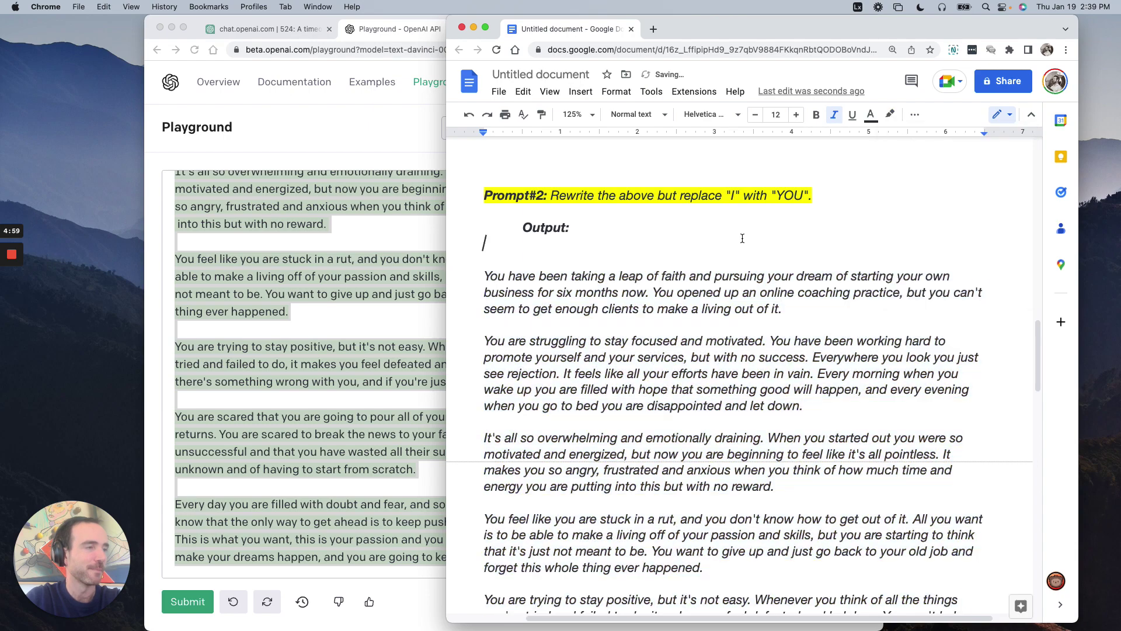
scroll(735, 240, "down", 5)
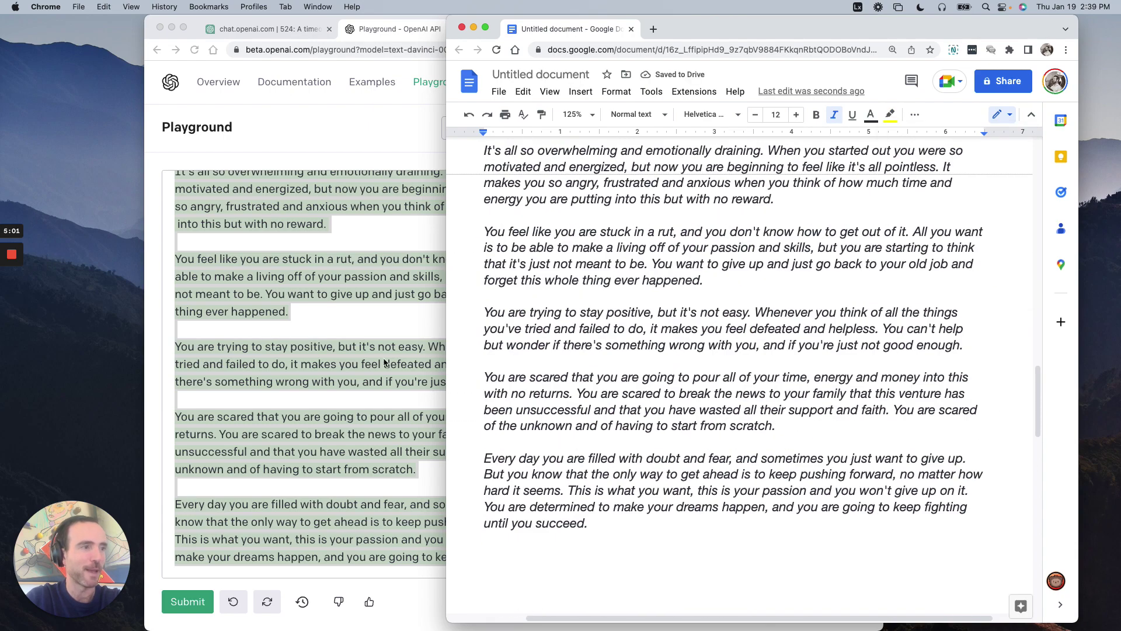
- Replace the entire Playground prompt with the second-person rewrite
left_click(385, 364)
key("super+z")
key("super+z")
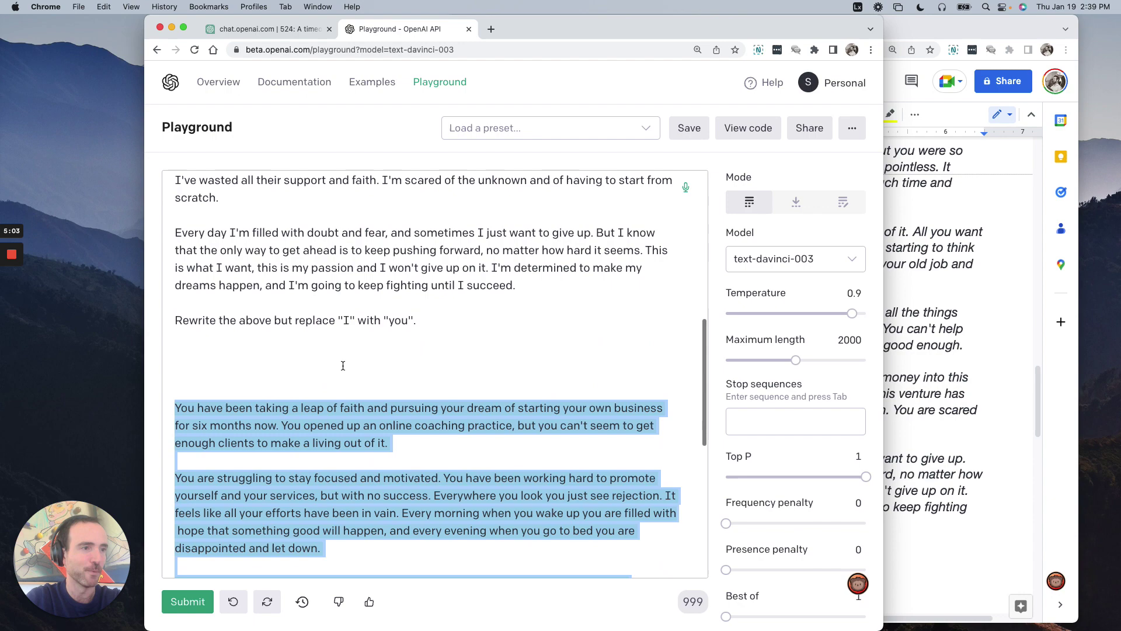
left_click_drag(295, 366, 156, 153)
key("super+v")
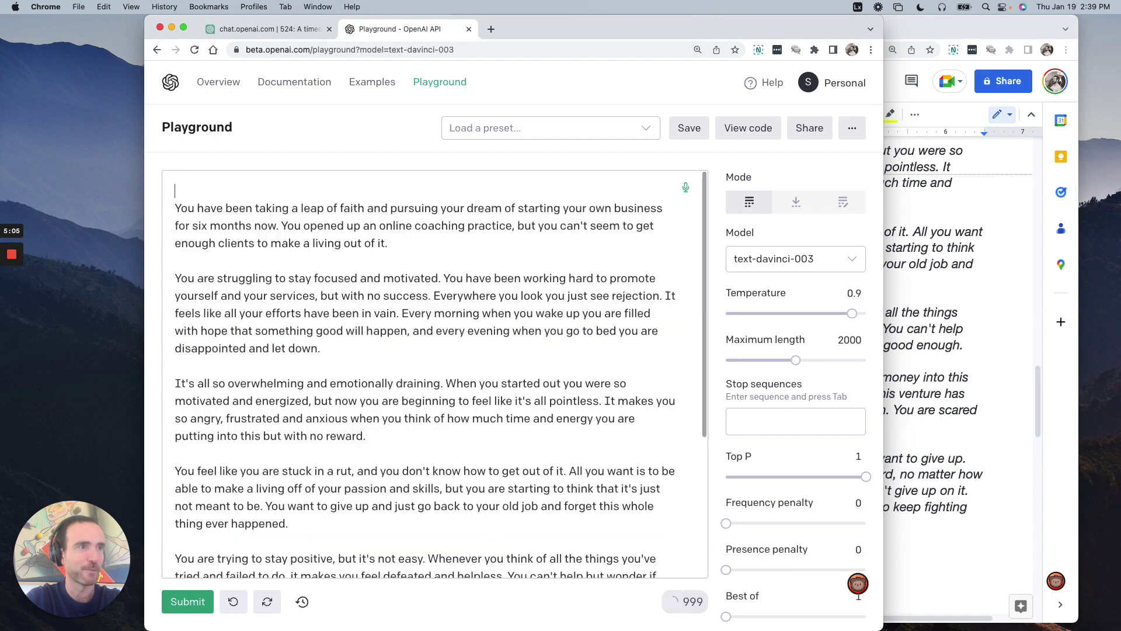
left_click(911, 337)
scroll(932, 362, "down", 10)
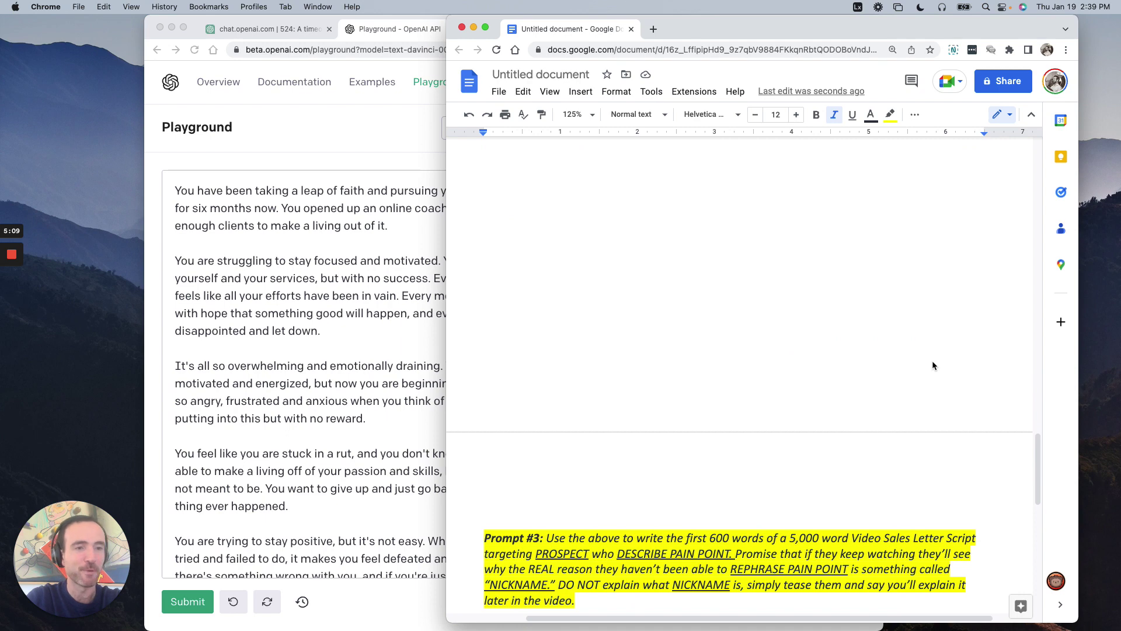
- Add a period after NICKNAME in Prompt #3 and bring its Example and Output into view
scroll(933, 365, "down", 1)
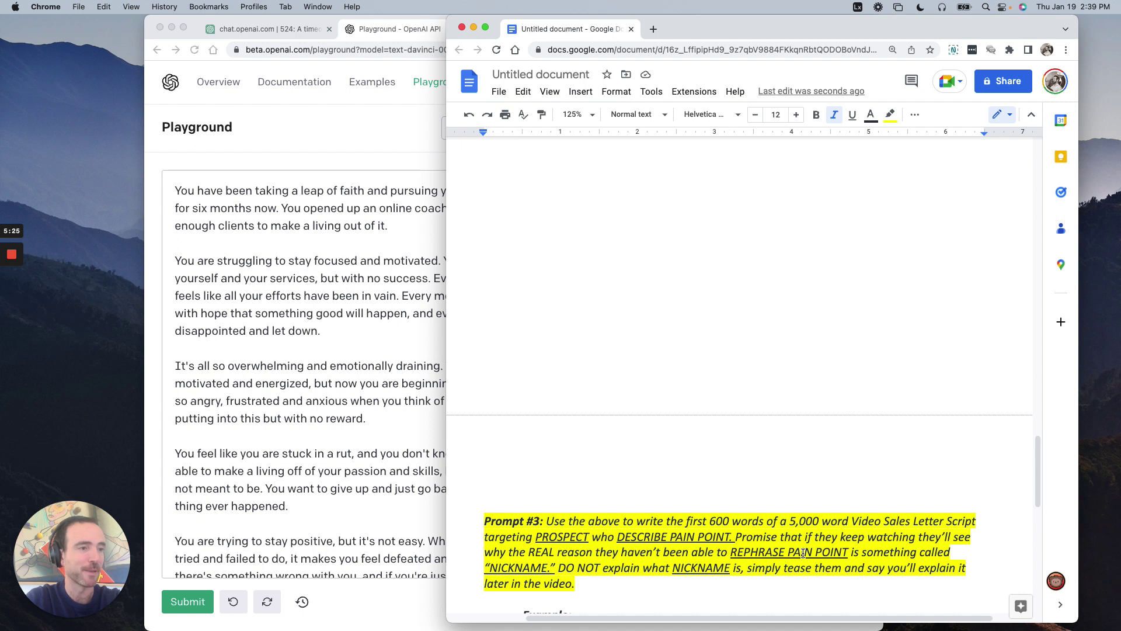
left_click(549, 569)
type(".")
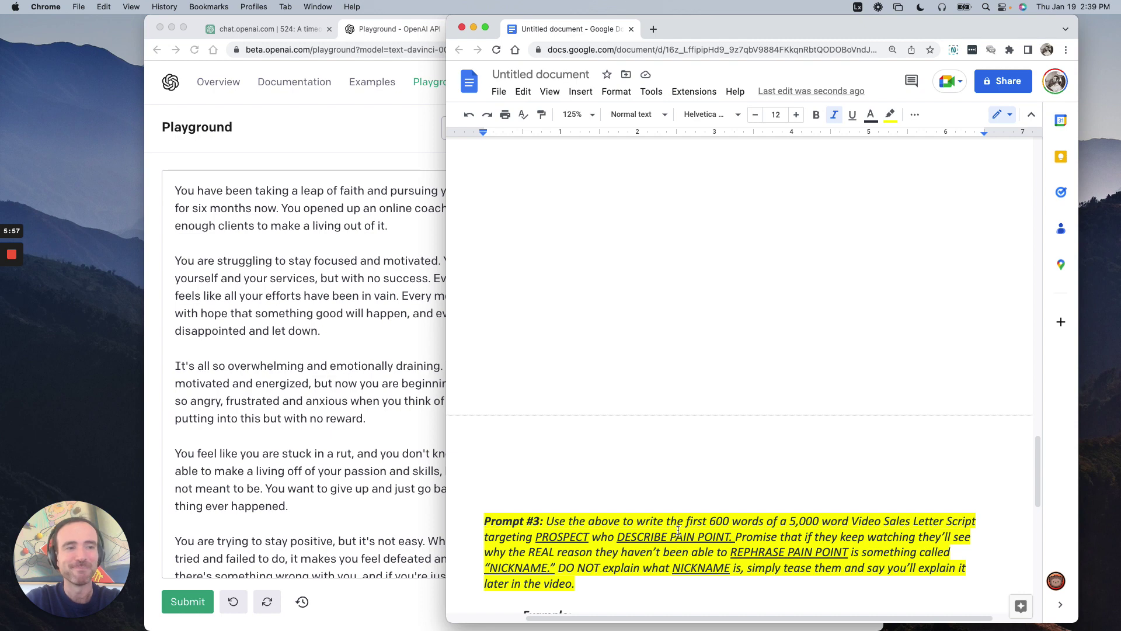
scroll(677, 530, "down", 5)
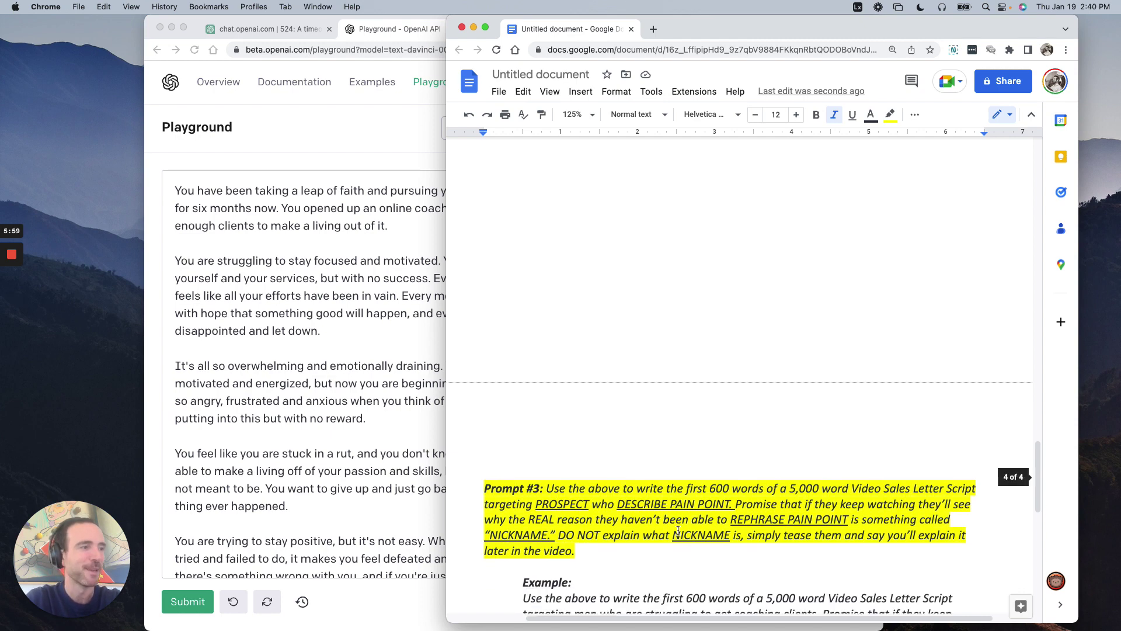
scroll(625, 485, "down", 1)
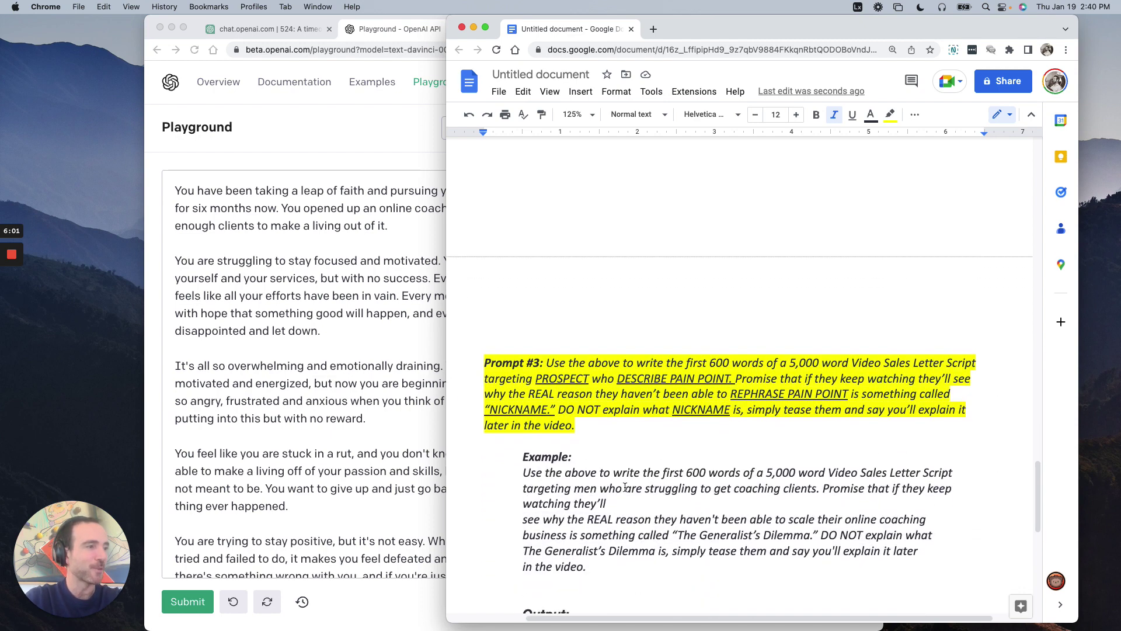
scroll(626, 486, "down", 1)
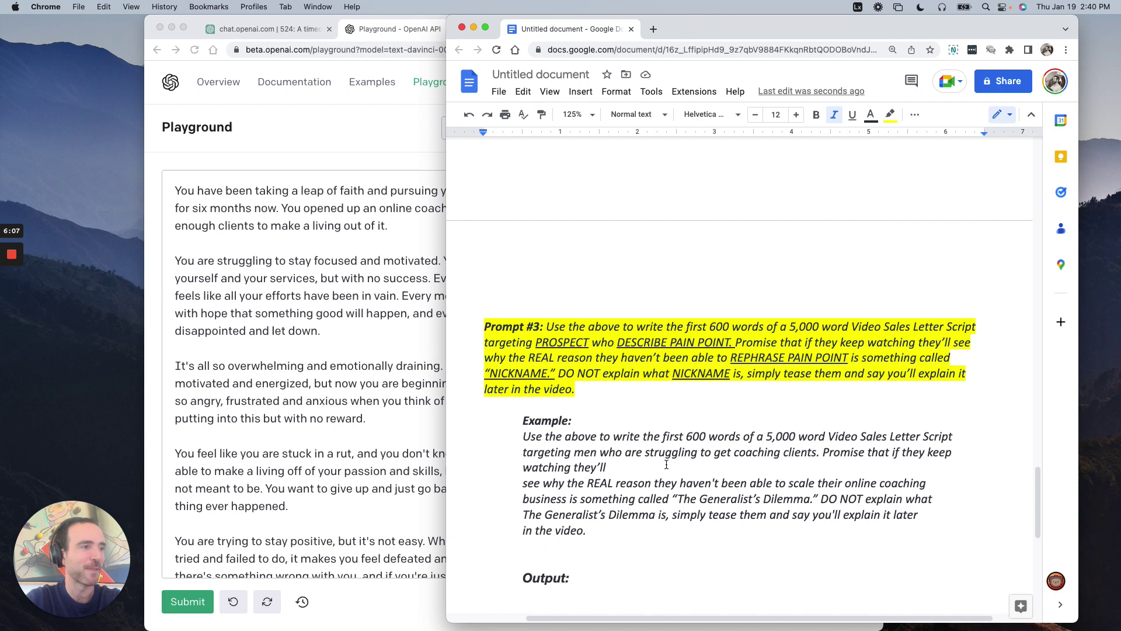
- Remove the stray line breaks in Prompt #3's example so "coaching business" sits on one line
left_click(522, 483)
key("BackSpace")
key("BackSpace")
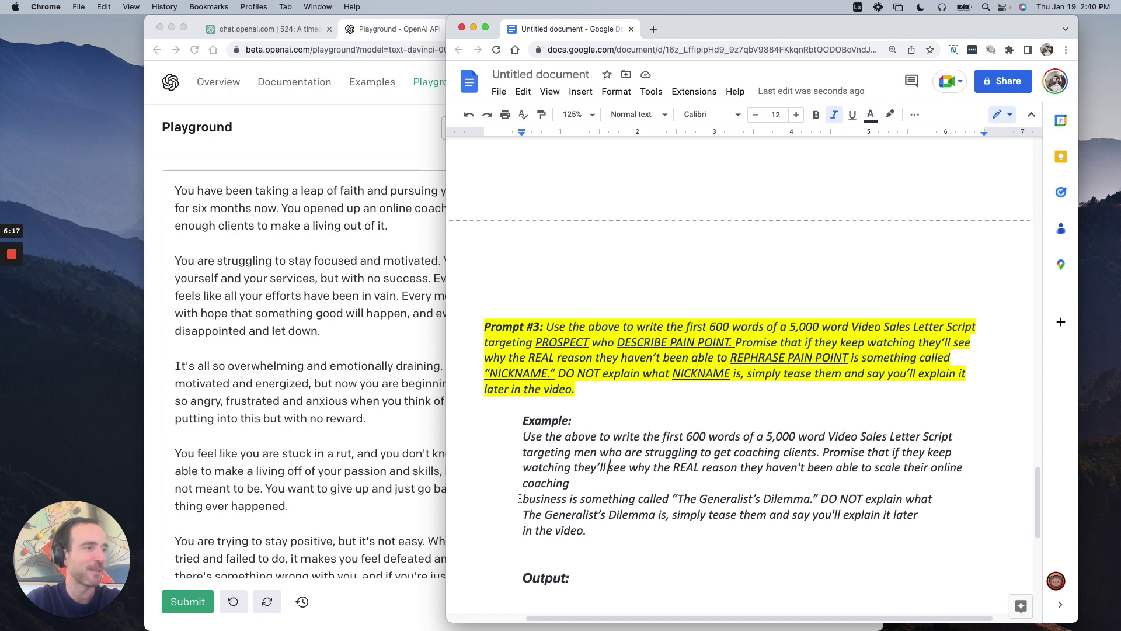
left_click(521, 498)
key("BackSpace")
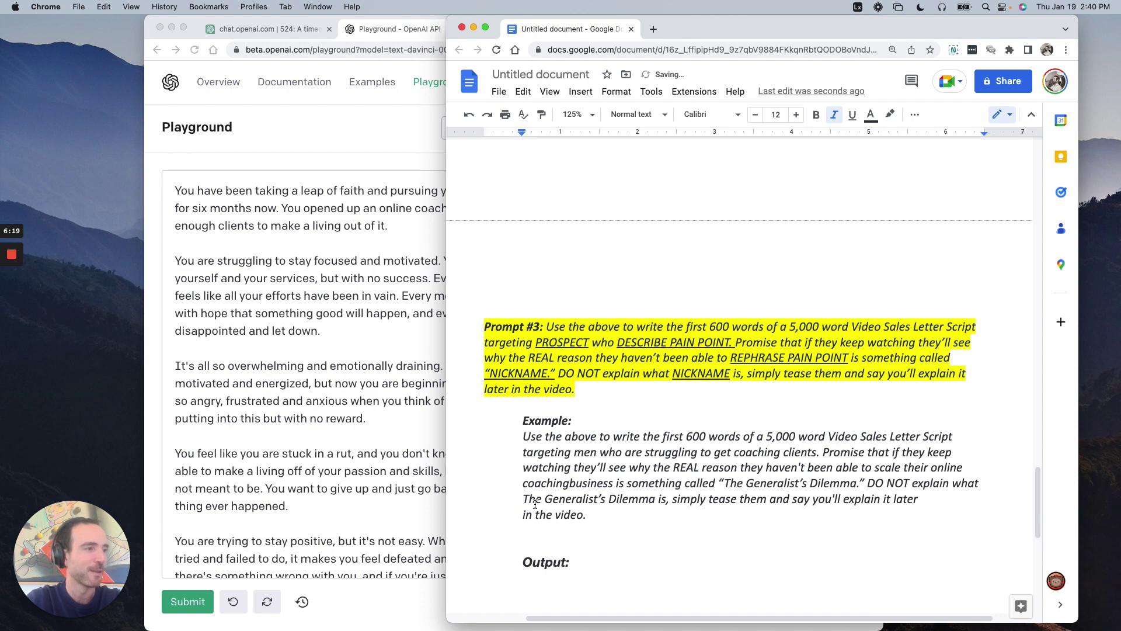
- Keep The Generalist's Dilemma line's original indent and select the whole Example prompt
left_click(523, 498)
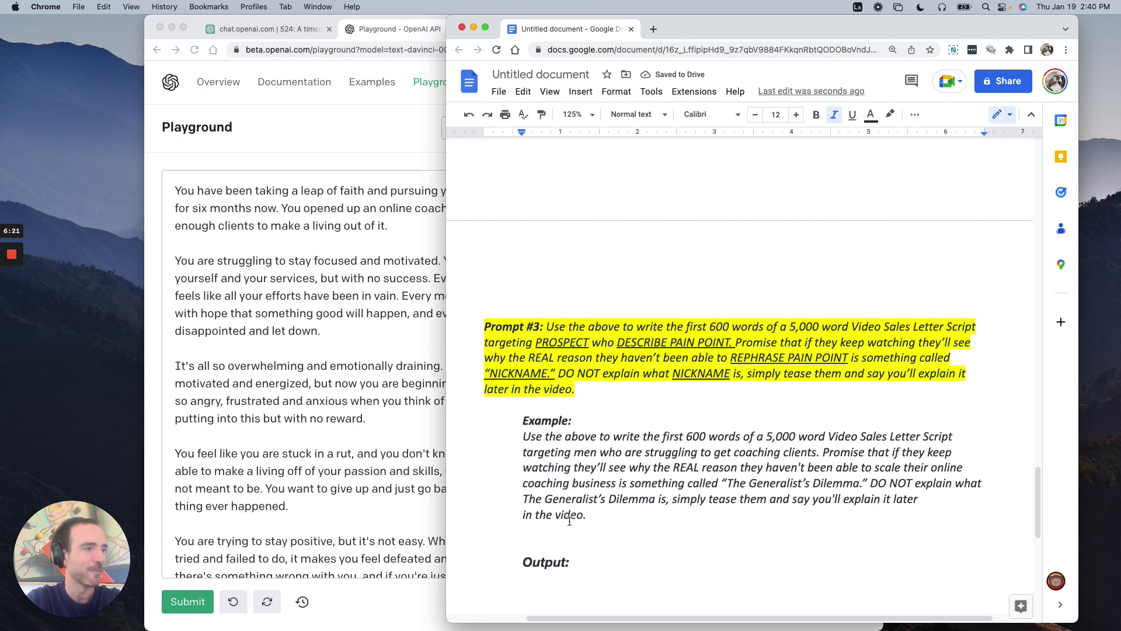
key("BackSpace")
key("Tab")
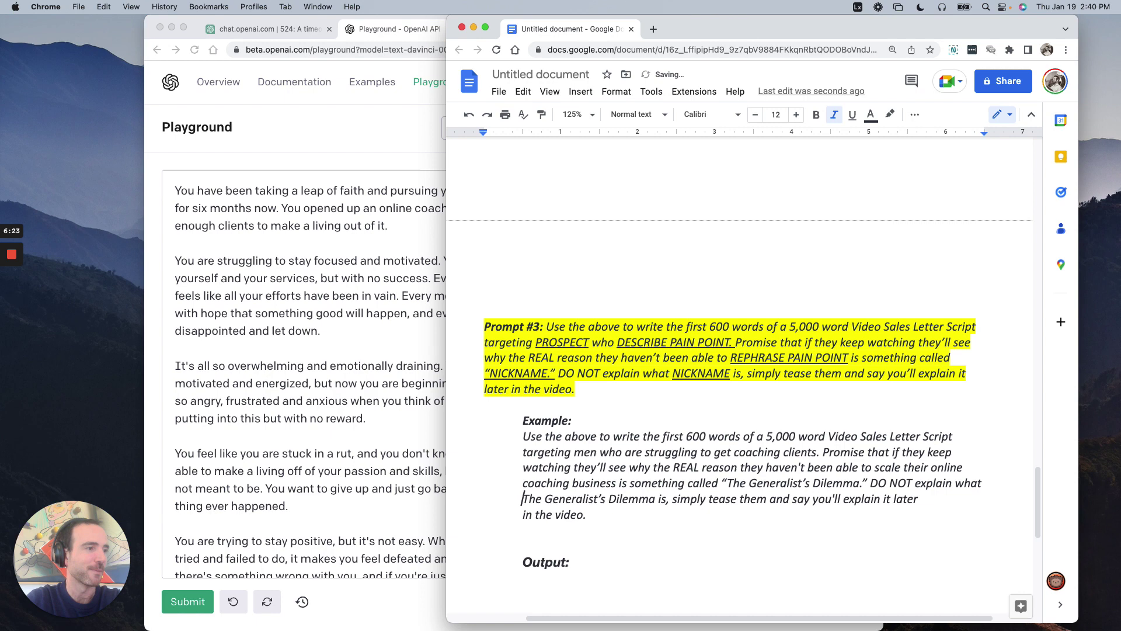
left_click_drag(695, 534, 509, 432)
key("super+c")
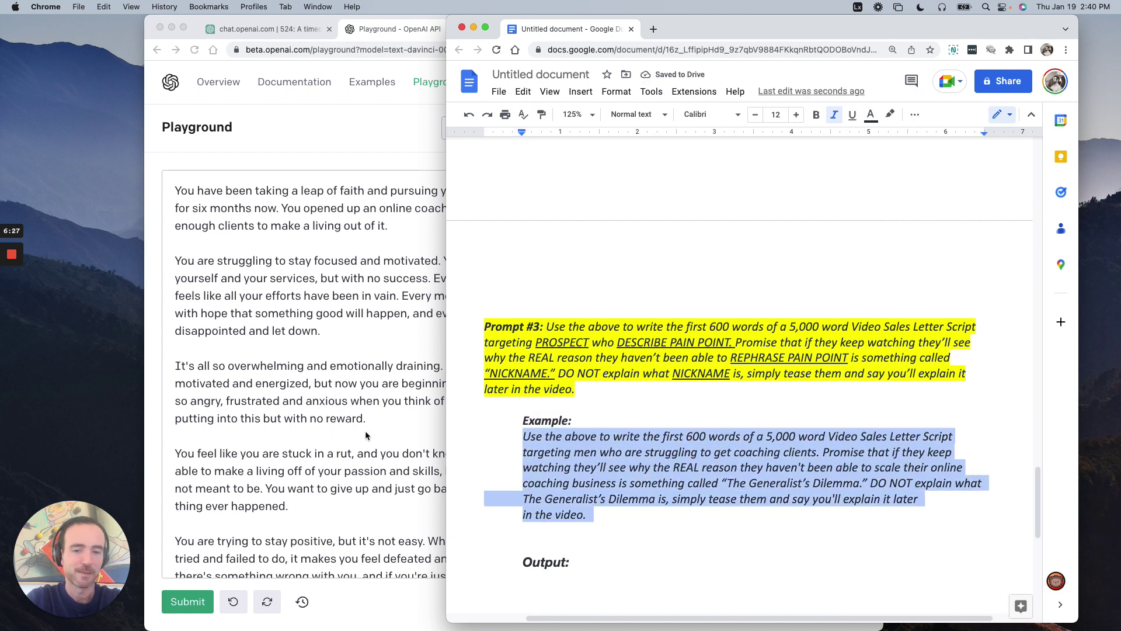
- Paste the Generalist's Dilemma sales-letter prompt on a new line after the story text in Playground
left_click(365, 430)
scroll(364, 423, "down", 3)
scroll(364, 419, "up", 3)
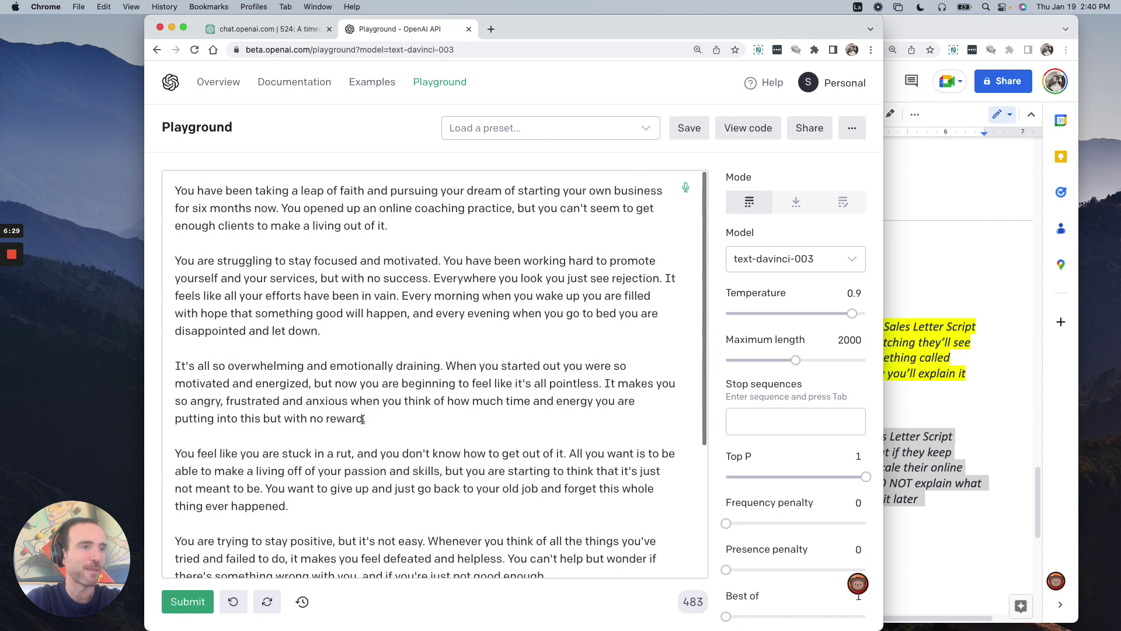
key("super+Down")
key("Return")
key("Return")
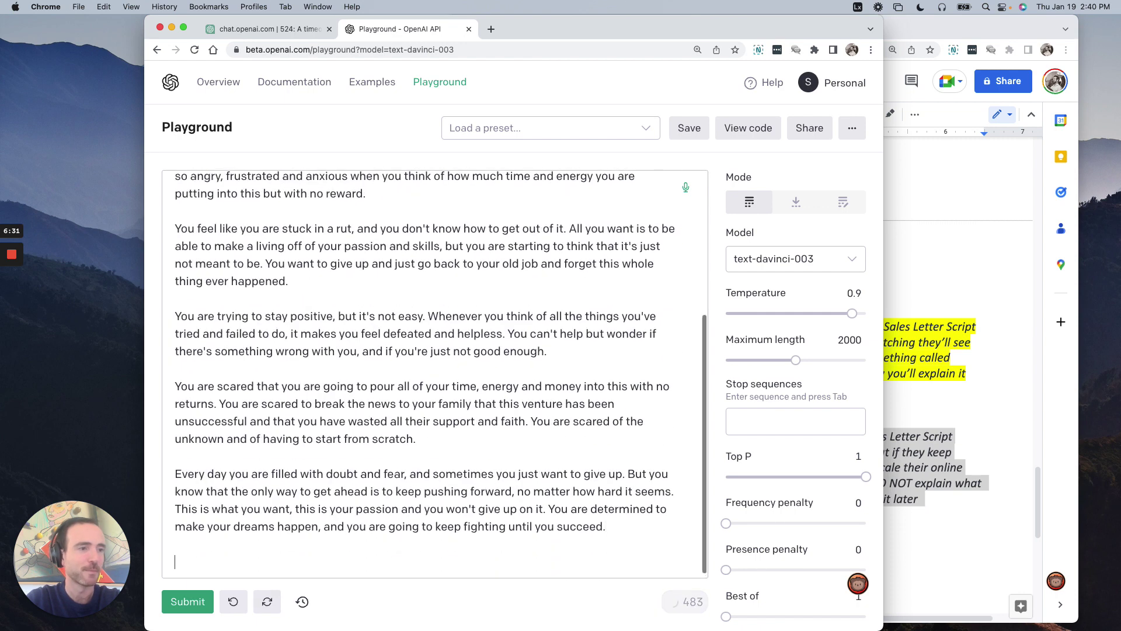
key("super+v")
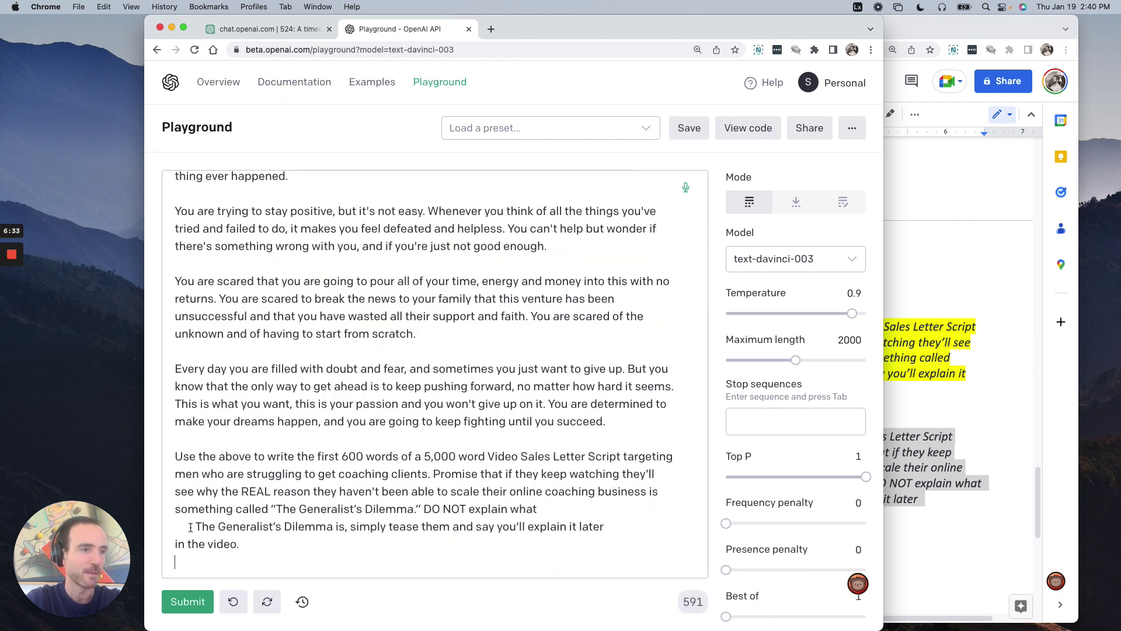
- Join the pasted prompt's broken lines into one tidy paragraph, restoring the missing 'r'
left_click(191, 527)
key("BackSpace")
key("BackSpace")
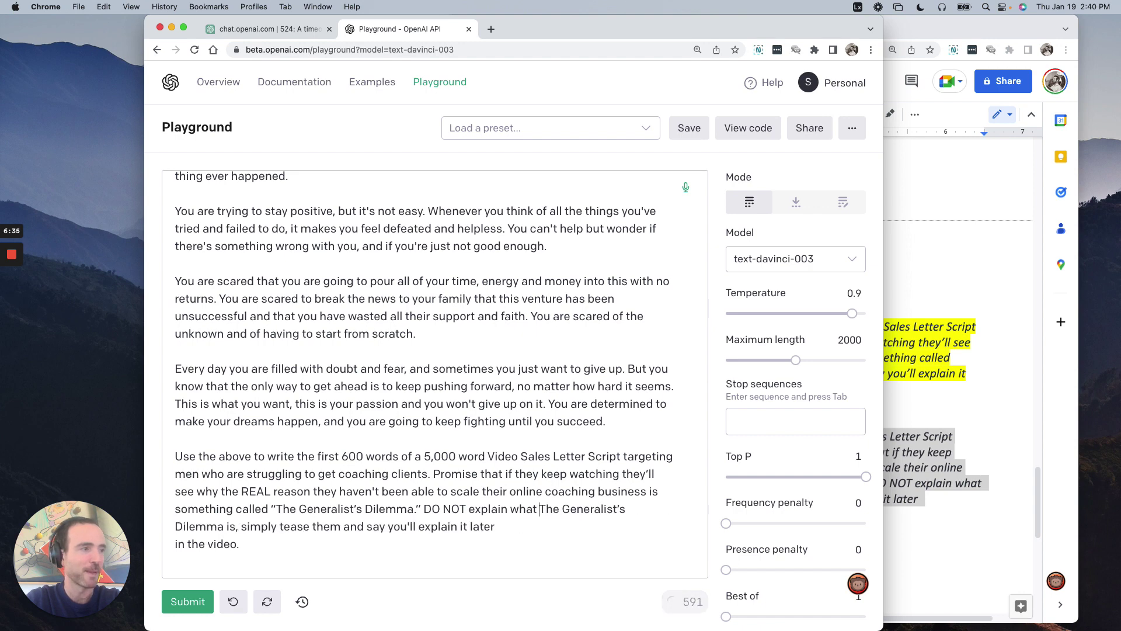
key("BackSpace")
key("BackSpace")
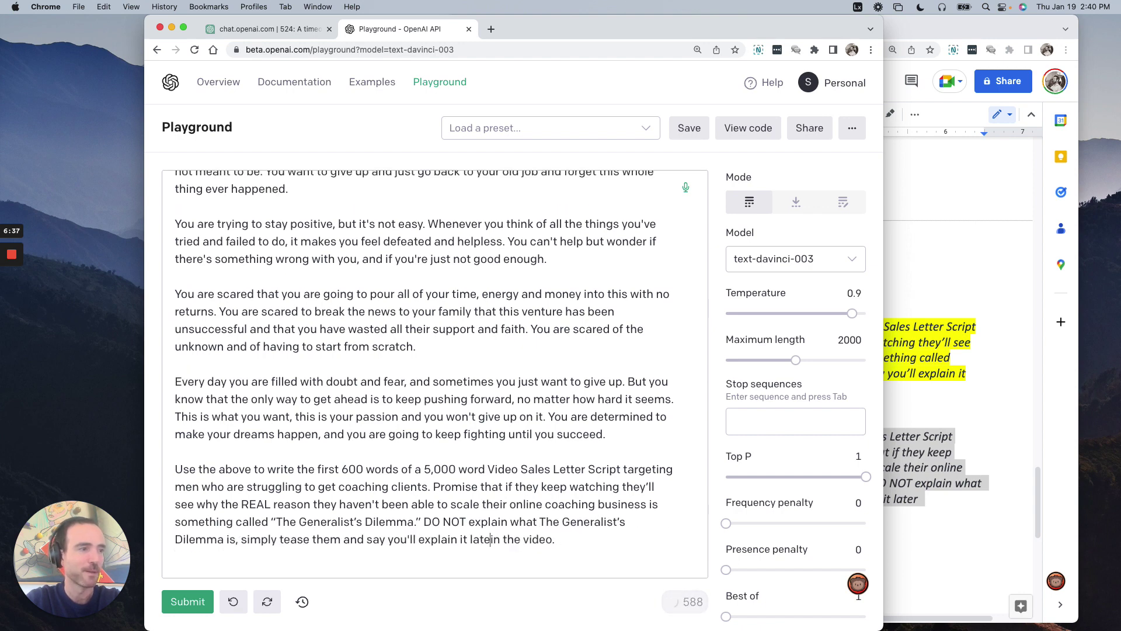
type("r")
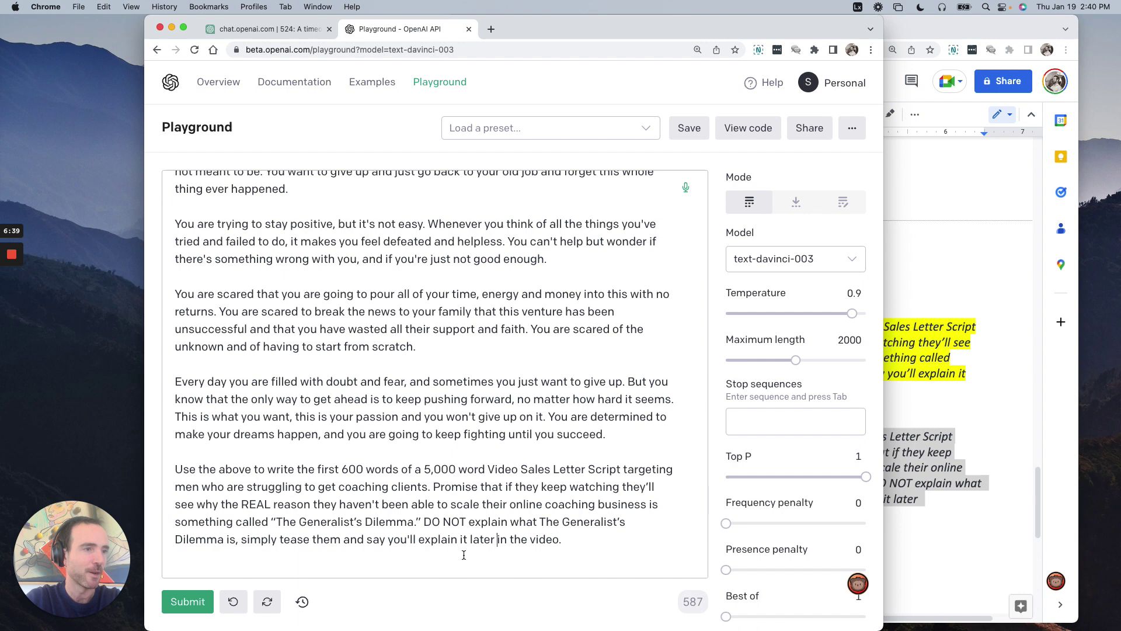
left_click_drag(562, 539, 174, 470)
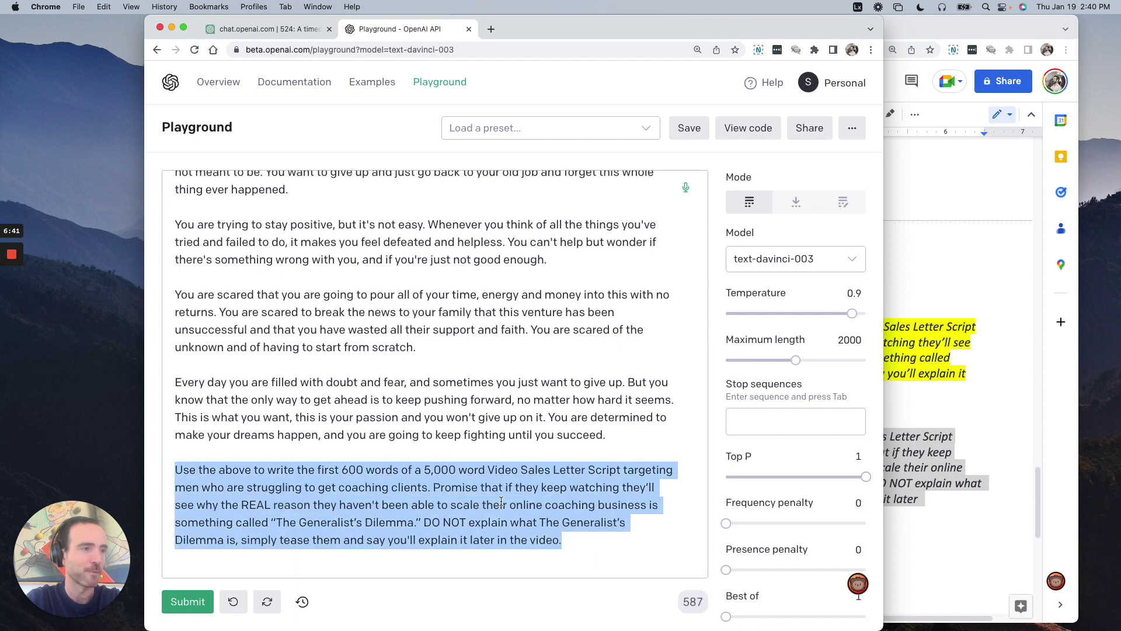
left_click(572, 540)
- Generate the "Hey fellas," sales-letter lead, reaching 1,074 tokens, and scroll back to its start
key("super+Return")
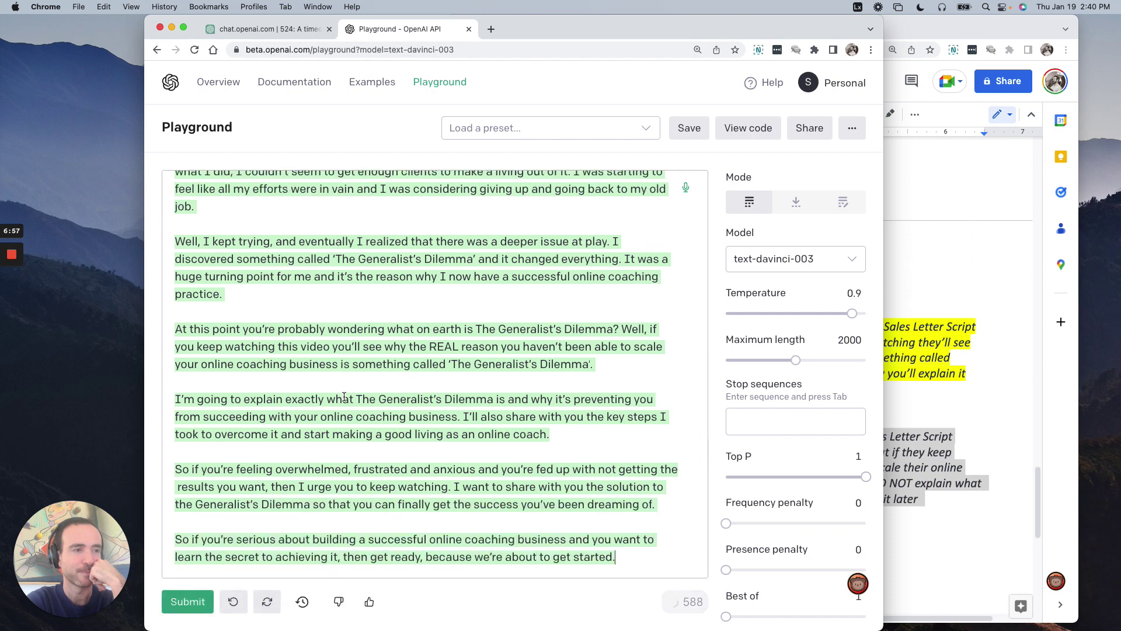
scroll(344, 396, "up", 5)
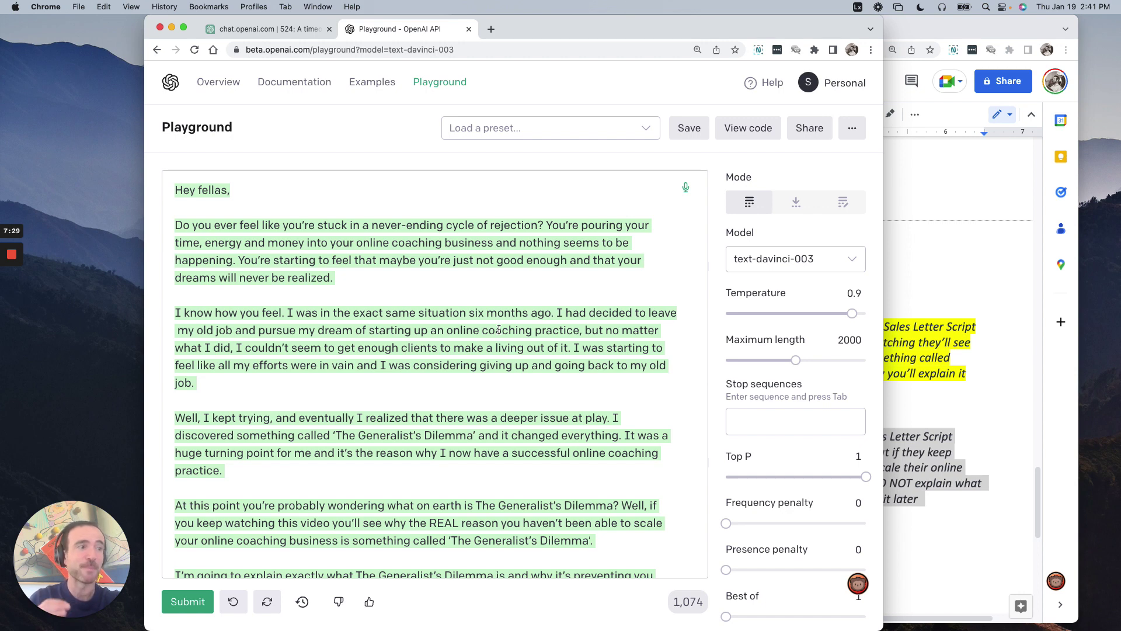
scroll(499, 330, "down", 1)
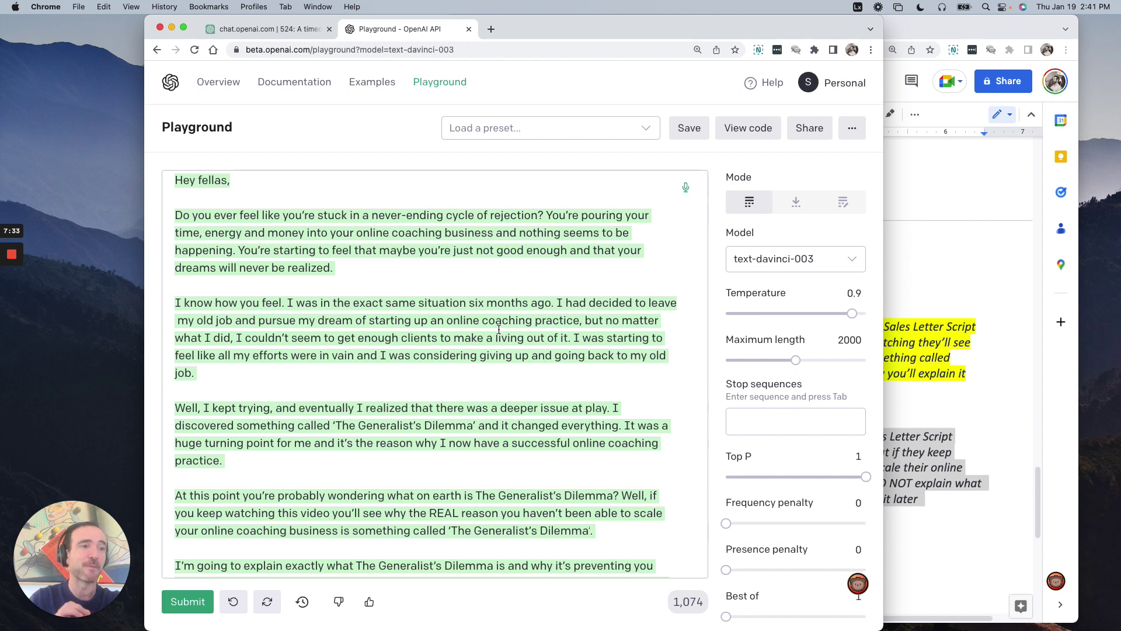
scroll(499, 330, "down", 2)
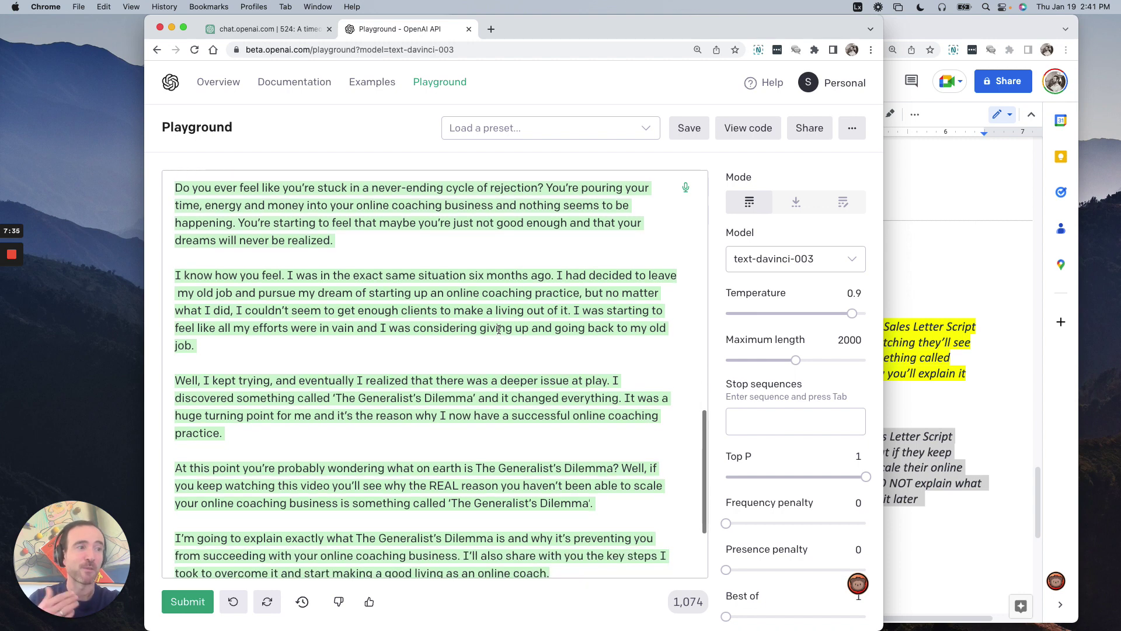
scroll(499, 330, "down", 5)
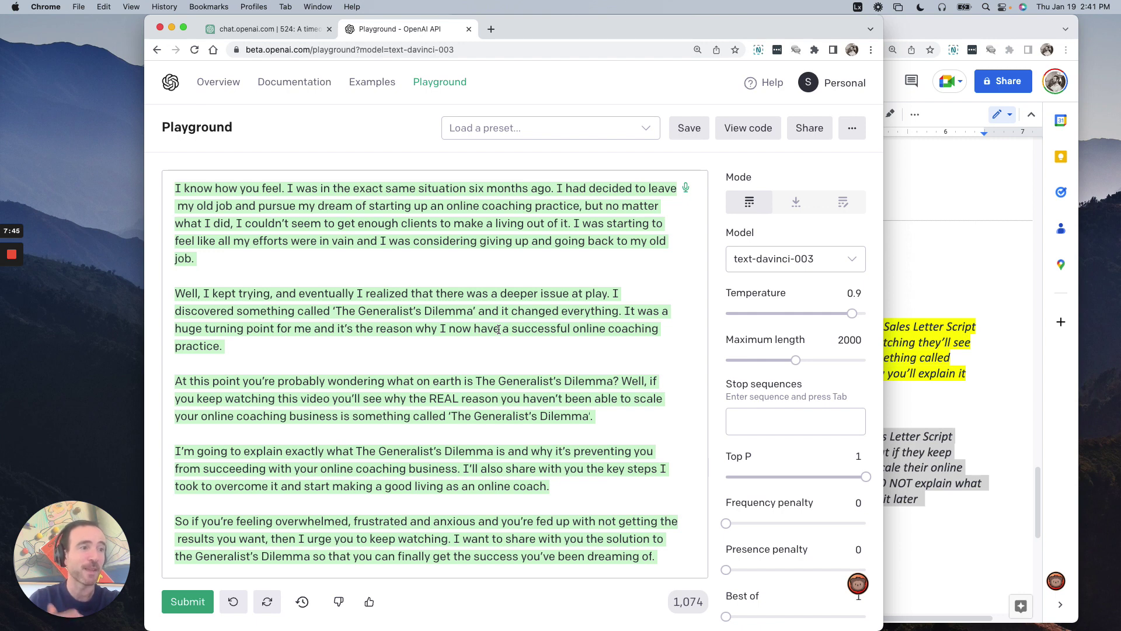
scroll(550, 345, "down", 1)
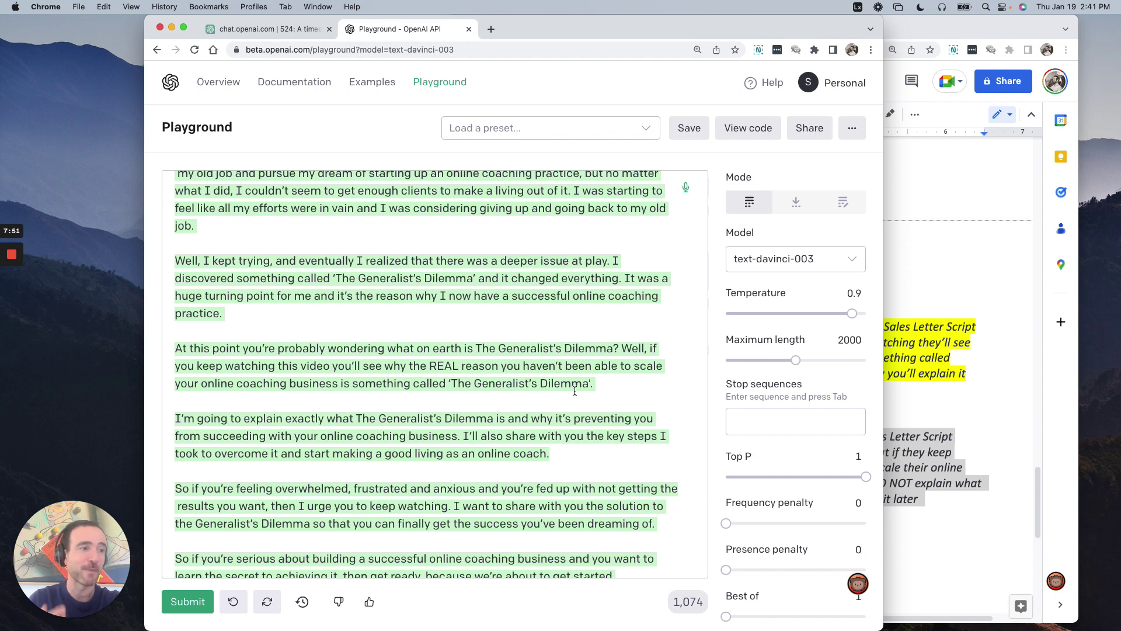
scroll(575, 390, "down", 1)
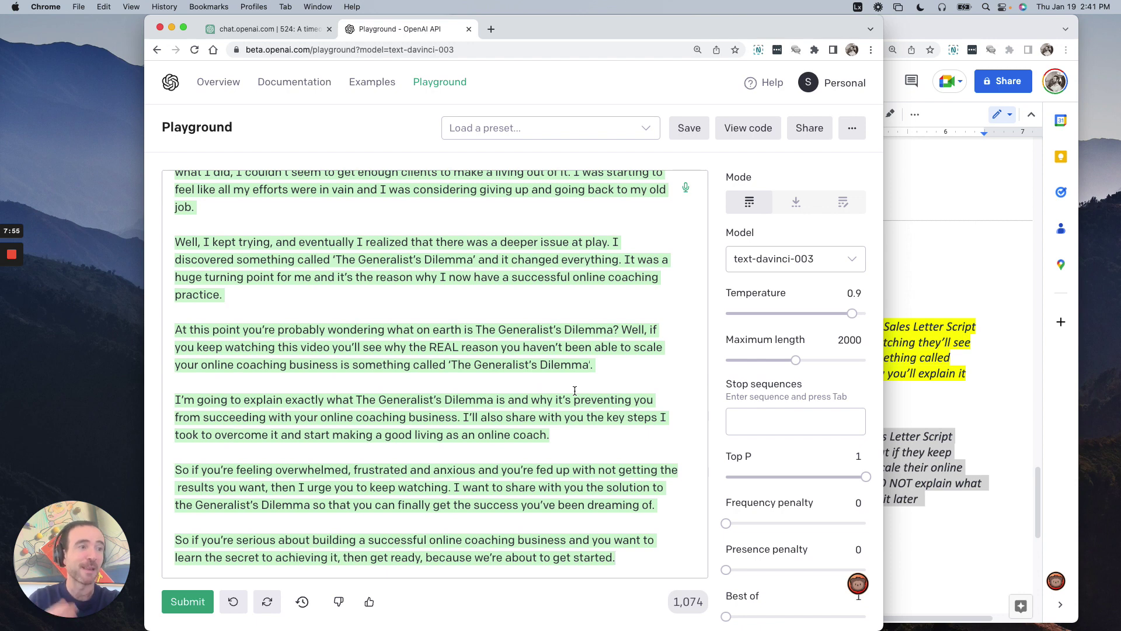
scroll(575, 391, "down", 1)
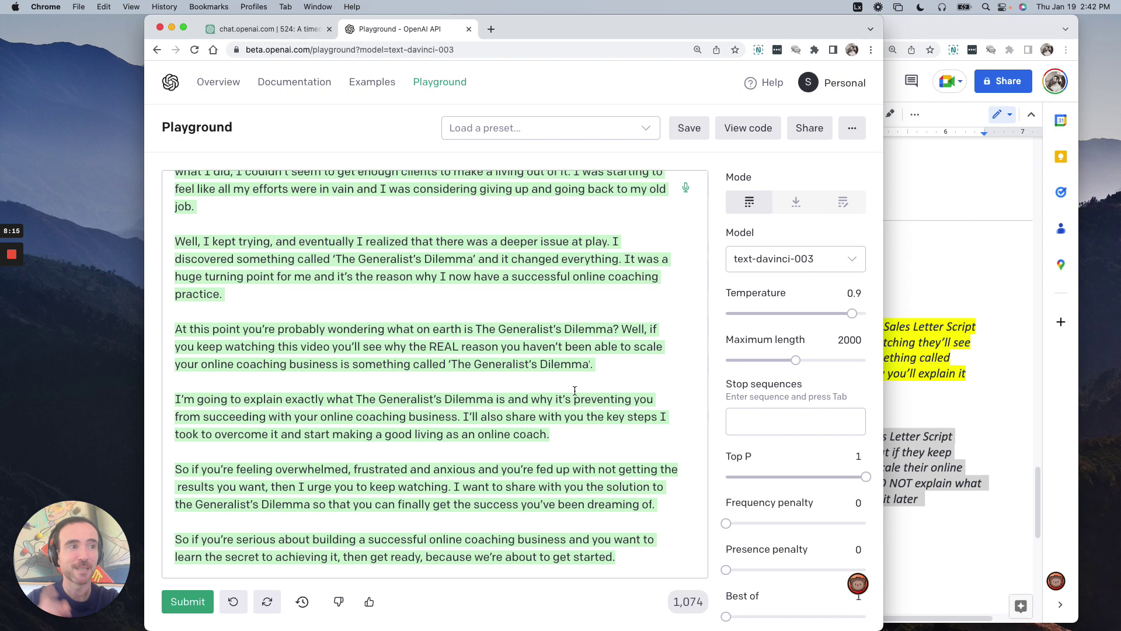
- Highlight the Generalist's Dilemma completion from 'Hey fellas,' through its closing call to get started
scroll(543, 351, "up", 2)
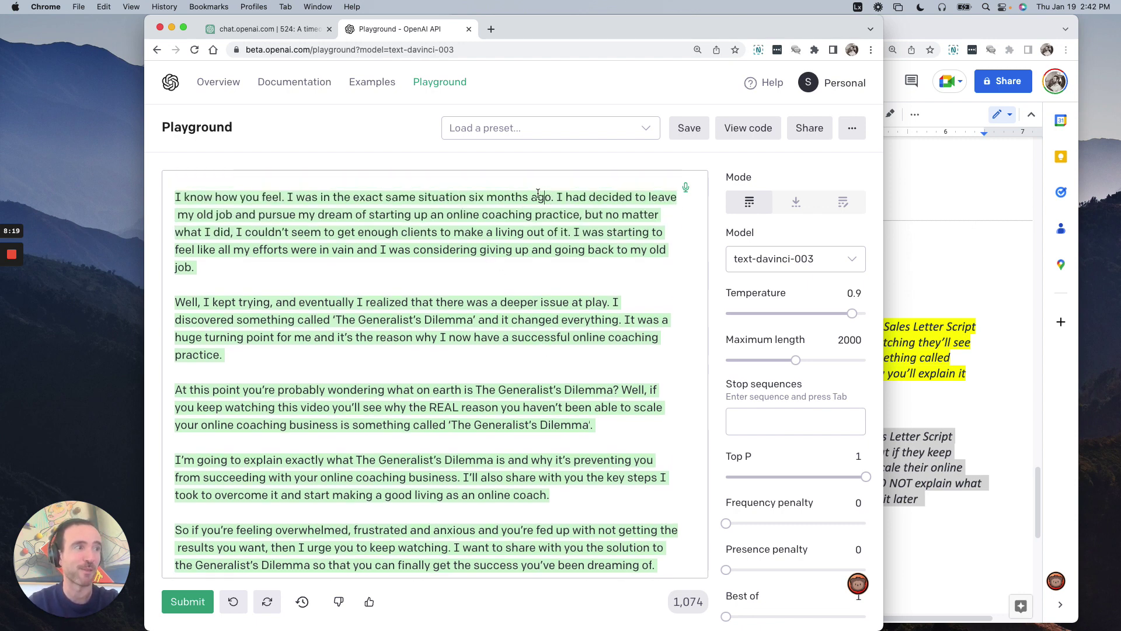
left_click_drag(545, 198, 487, 198)
left_click(340, 213)
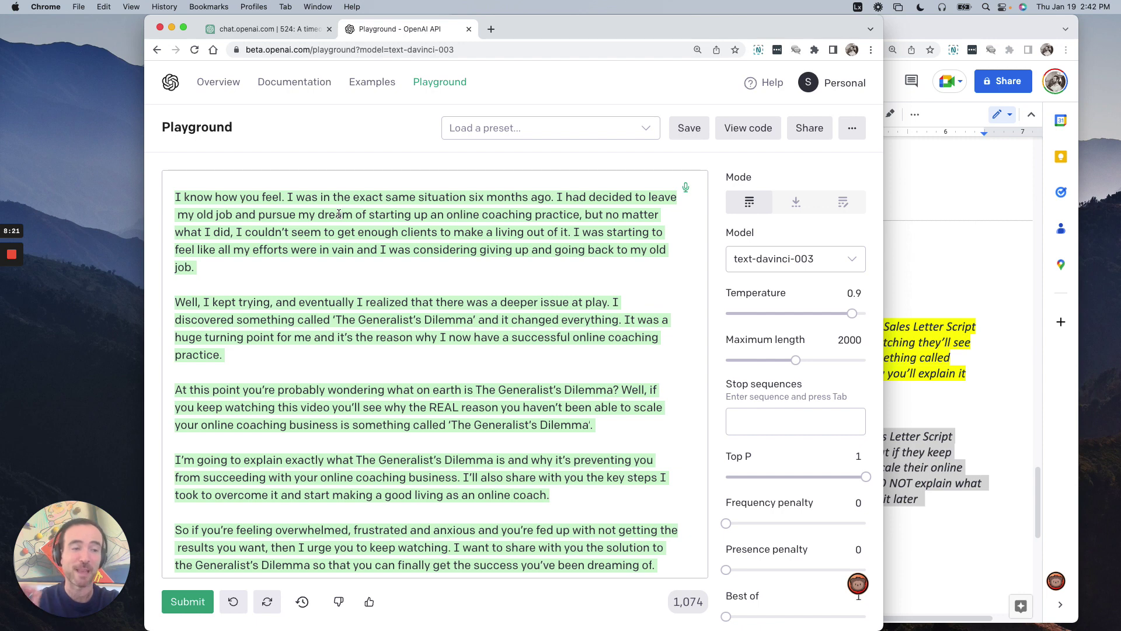
scroll(340, 214, "down", 1)
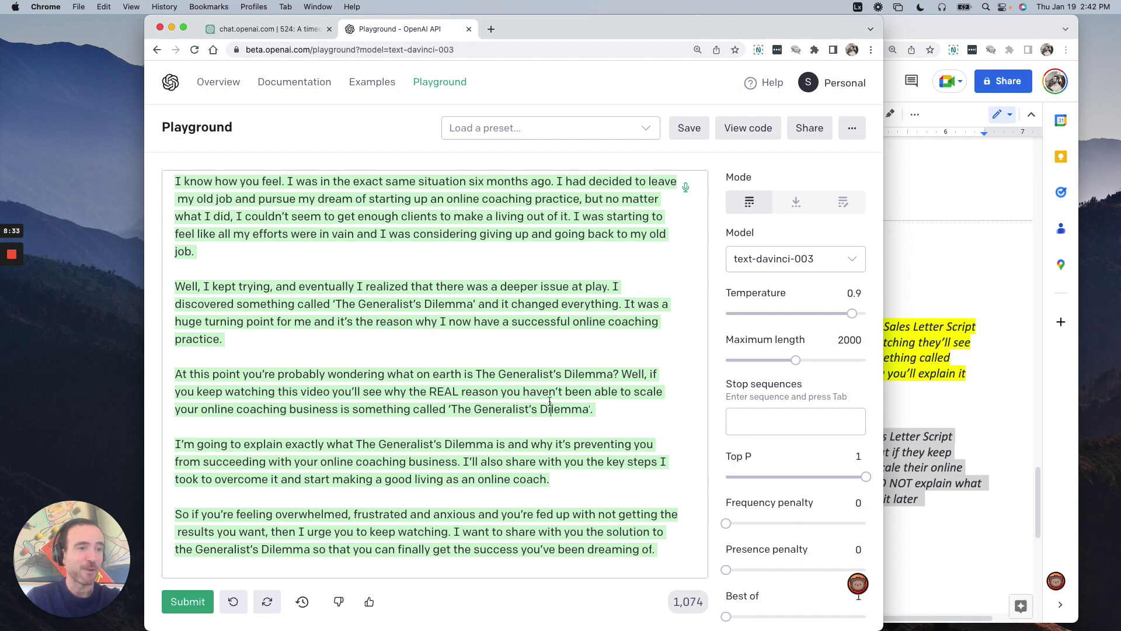
scroll(550, 401, "down", 2)
scroll(526, 380, "up", 6)
scroll(514, 365, "down", 3)
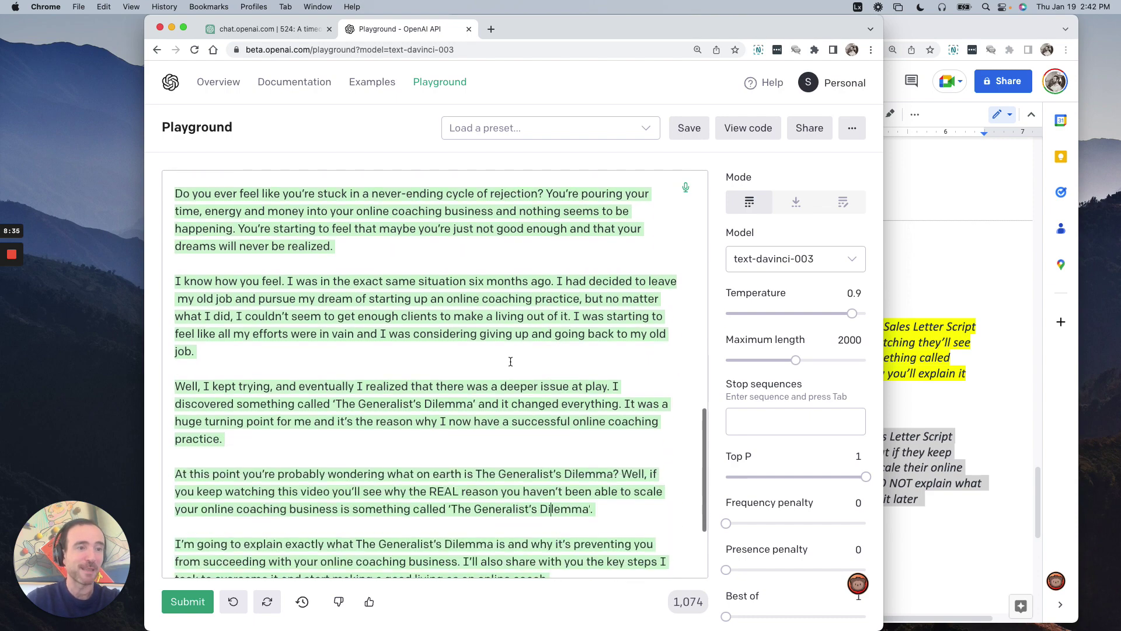
scroll(510, 361, "up", 3)
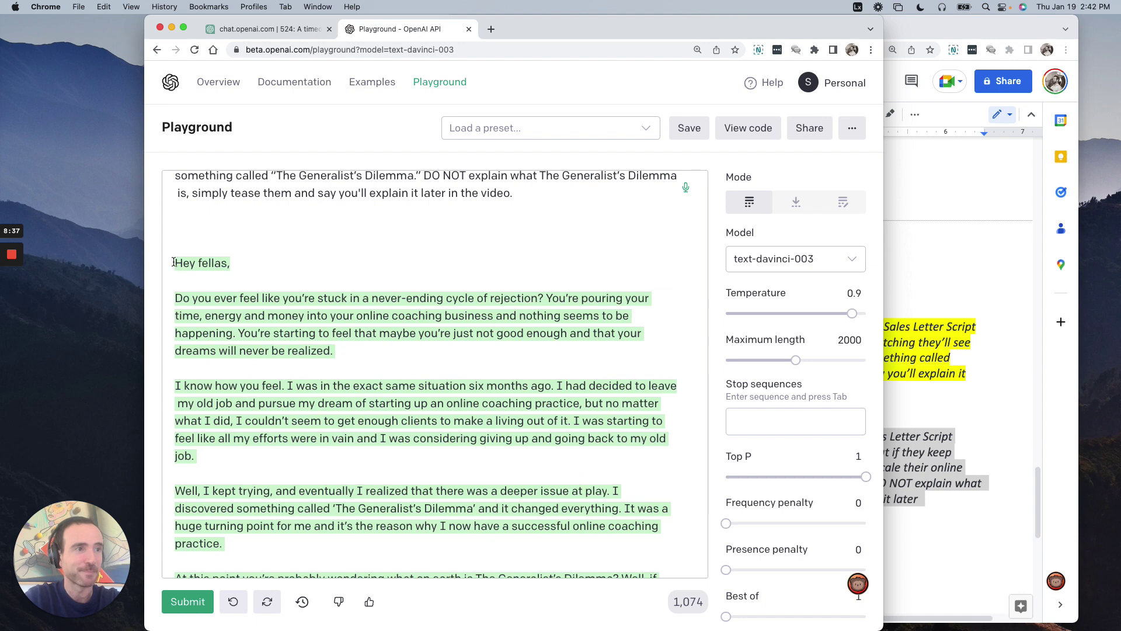
left_click_drag(173, 262, 642, 569)
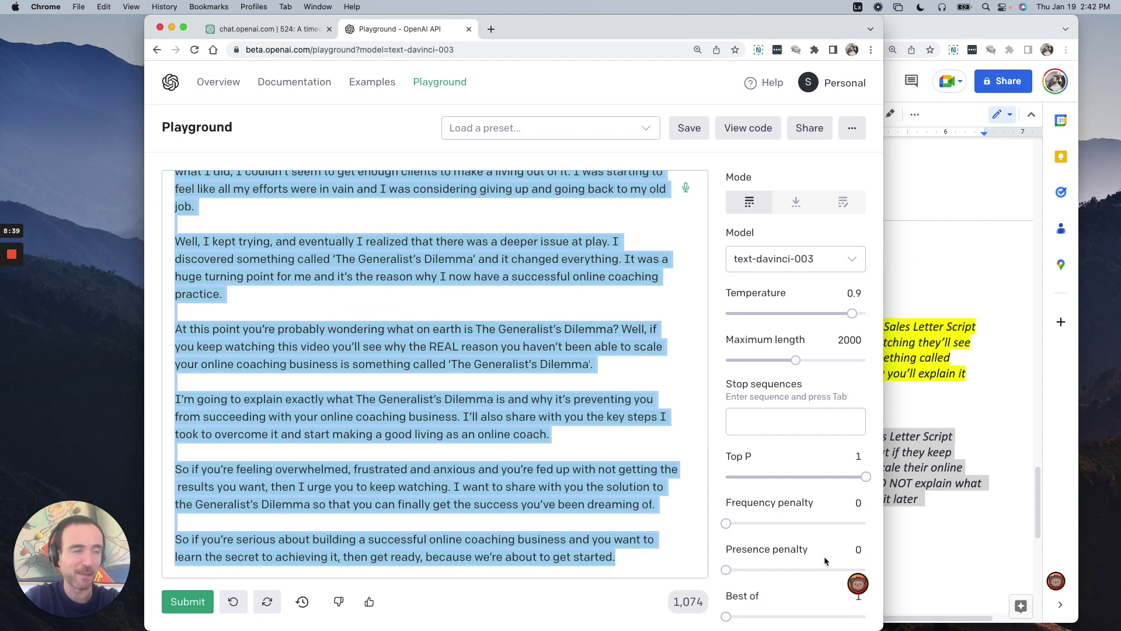
- Paste the 'Hey fellas,' Generalist's Dilemma lead on a new line below Prompt #3's 'Output:' heading
left_click(966, 541)
scroll(788, 537, "down", 2)
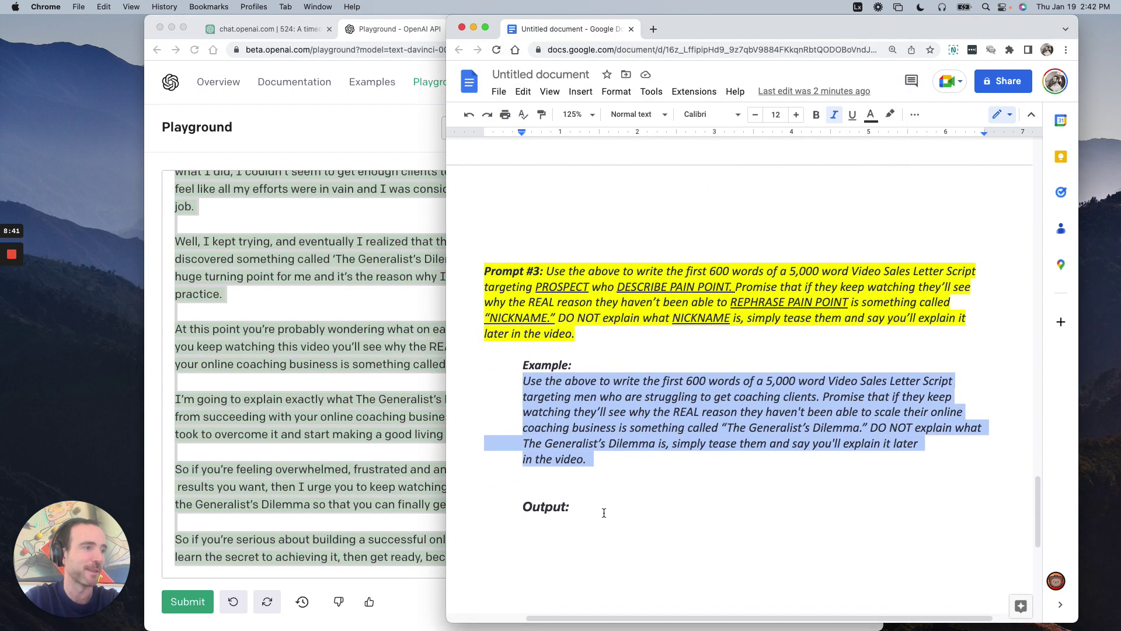
left_click(604, 513)
key("Return")
key("Return")
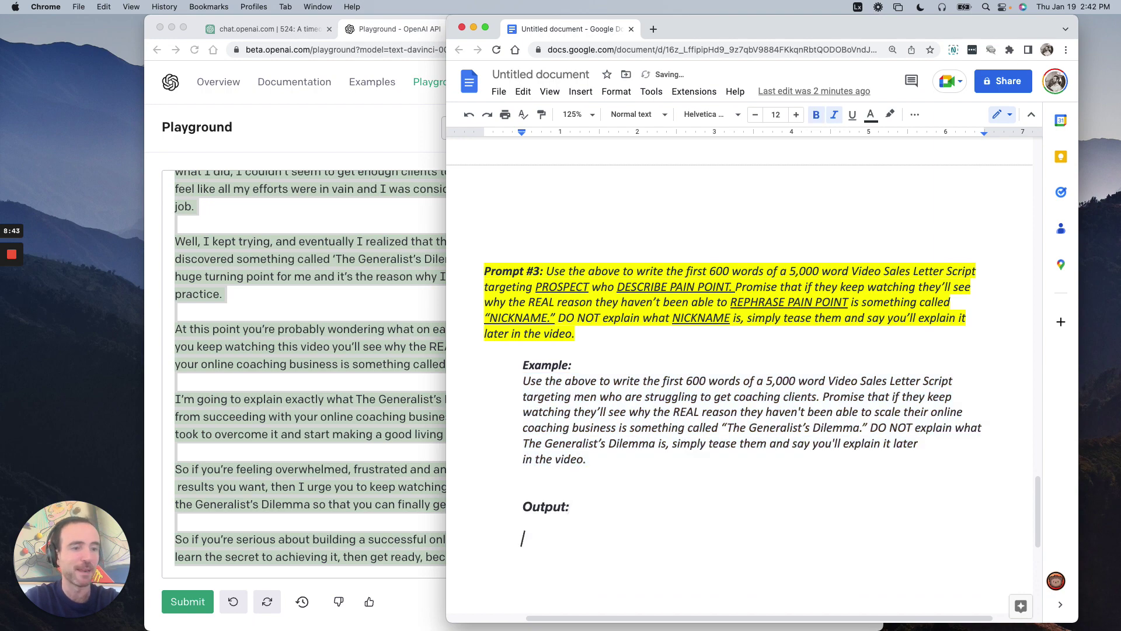
key("super+shift+v")
scroll(602, 442, "up", 5)
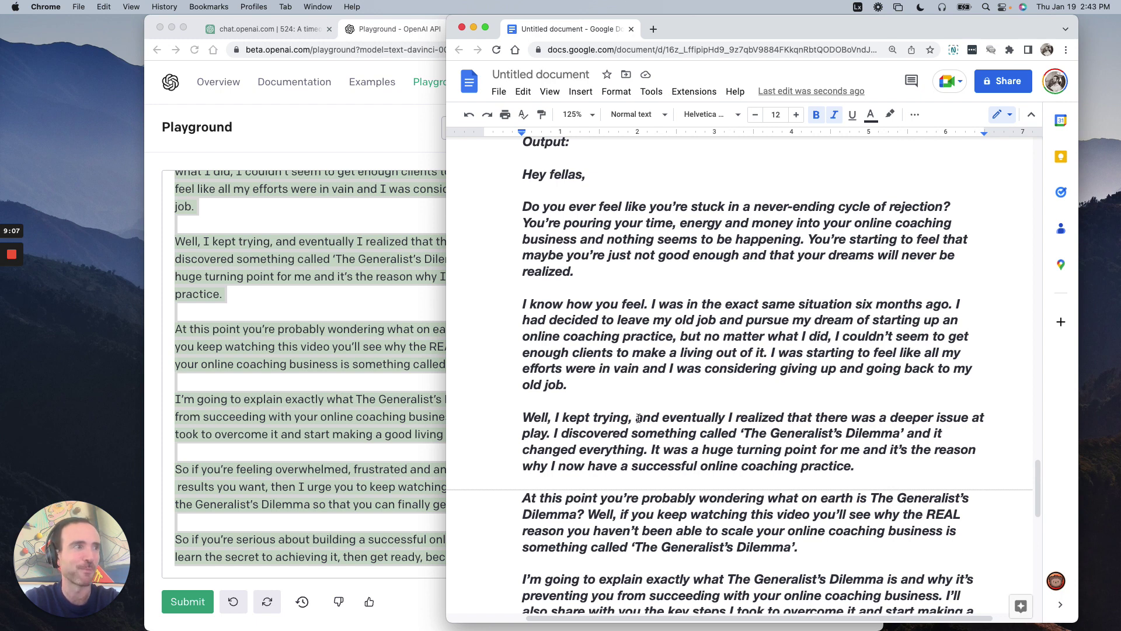
scroll(639, 418, "up", 1)
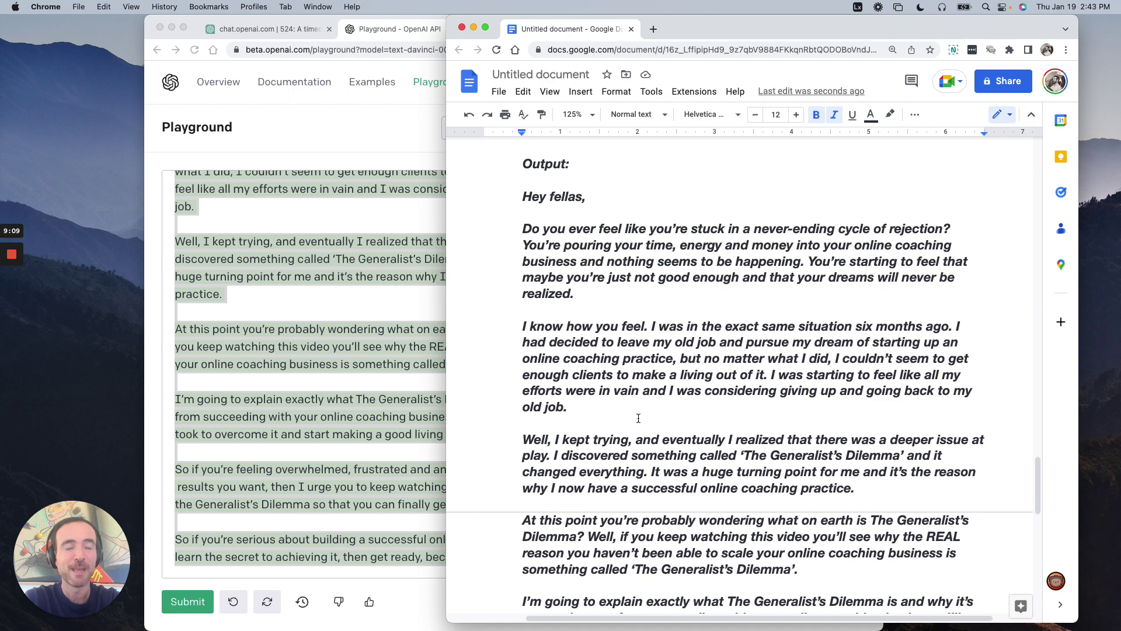